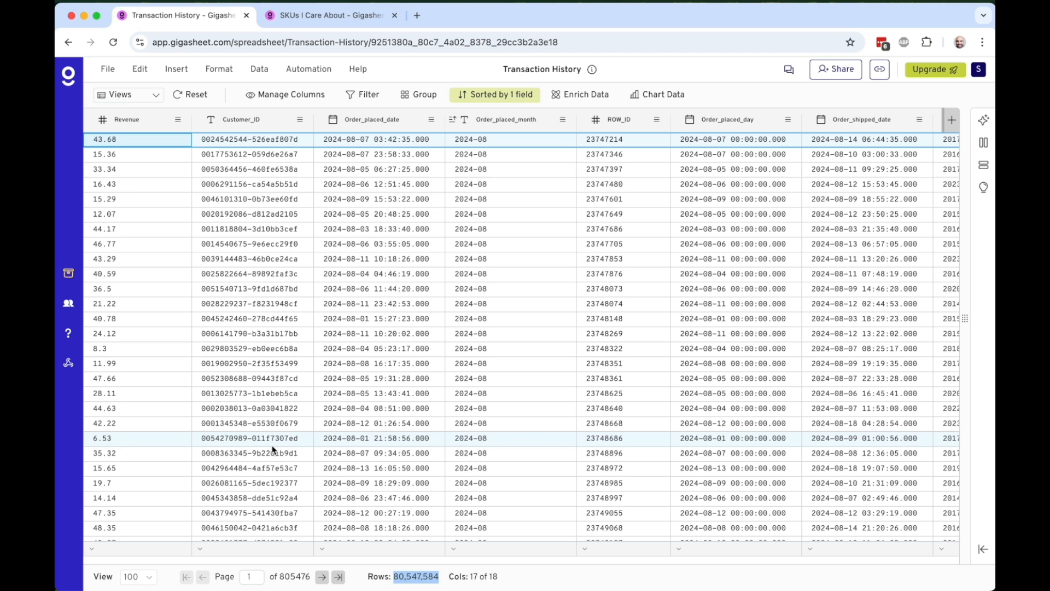
# - Look over the Transaction History sheet's columns through to PRODUCT_NAME and scan its rows
pyautogui.hscroll(15, 272, 449)
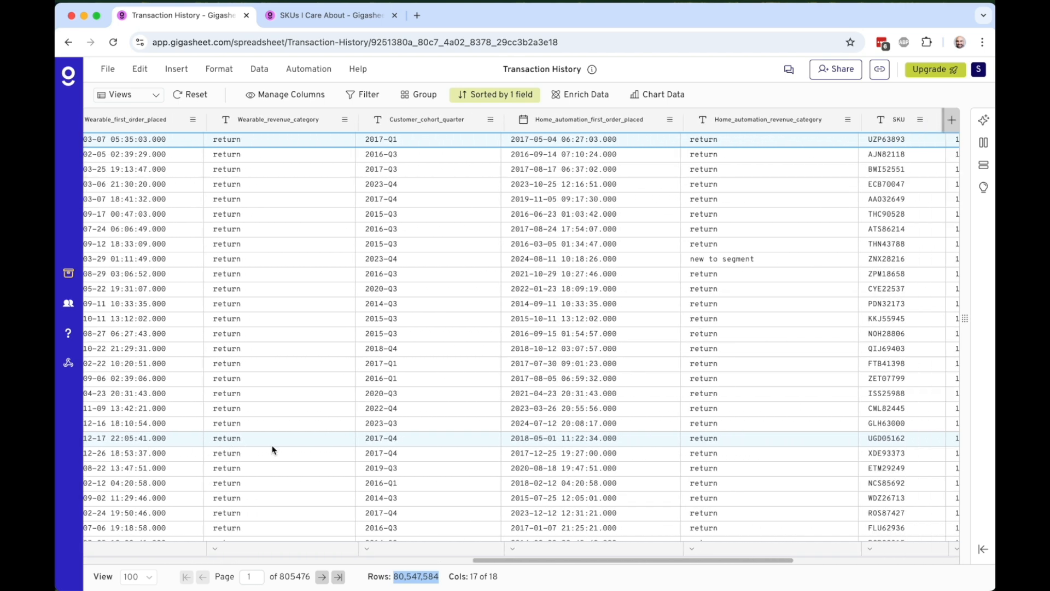
pyautogui.hscroll(8, 272, 449)
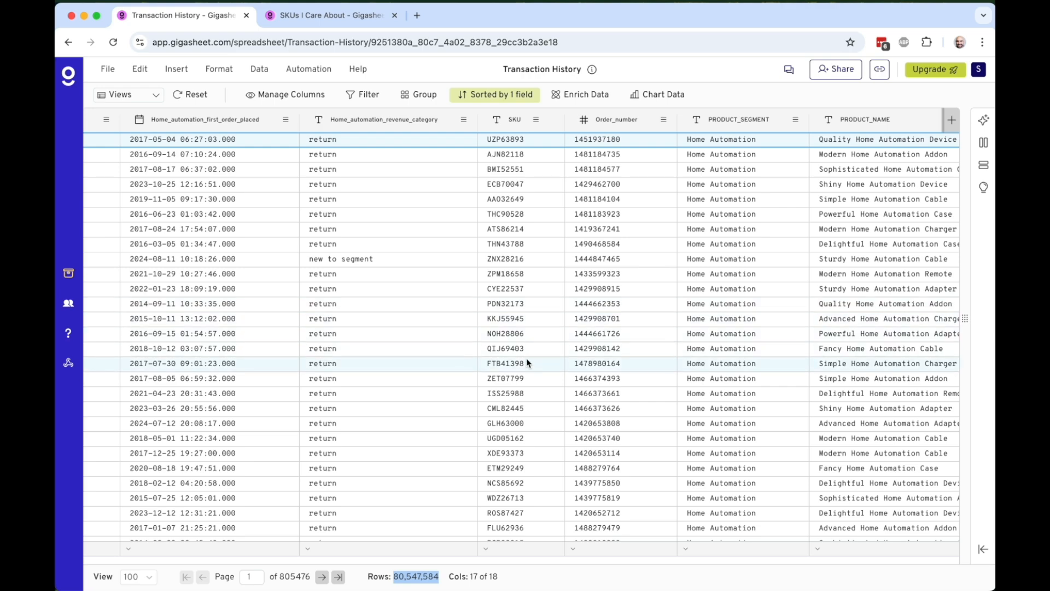
pyautogui.scroll(-10, 528, 362)
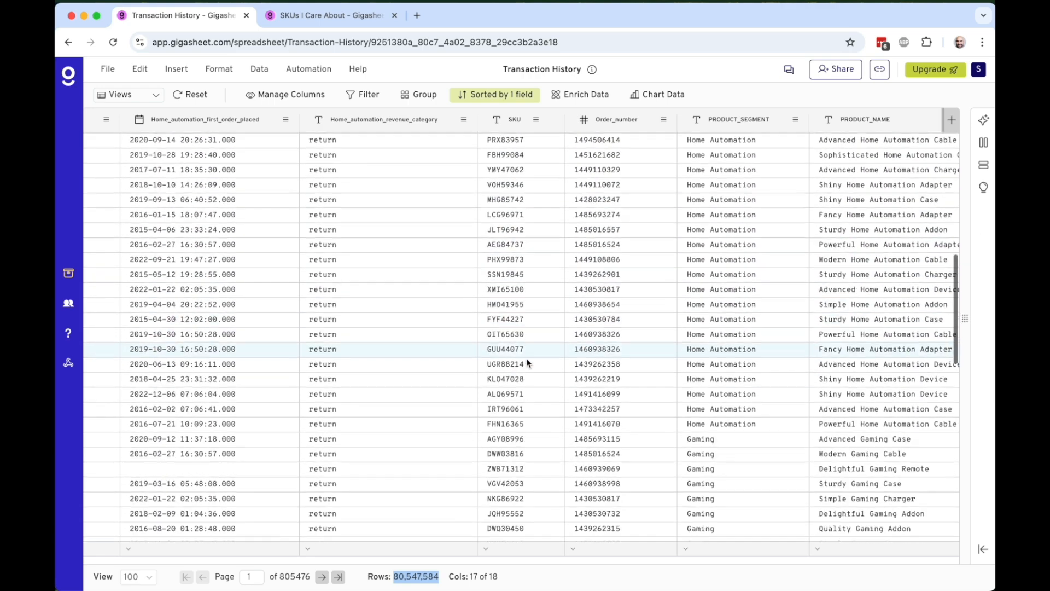
pyautogui.scroll(10, 528, 363)
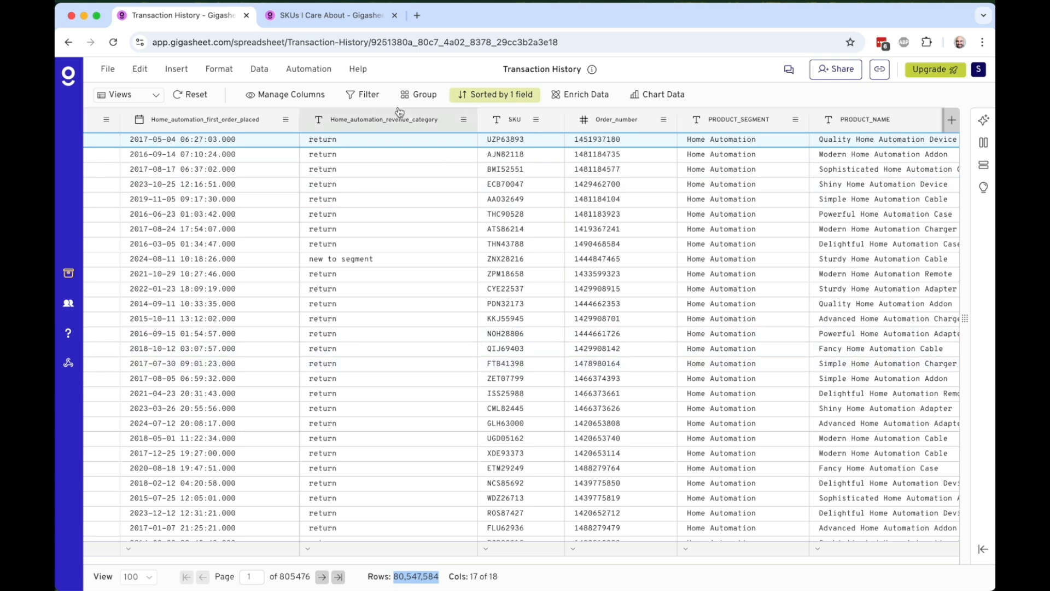
pyautogui.click(368, 95)
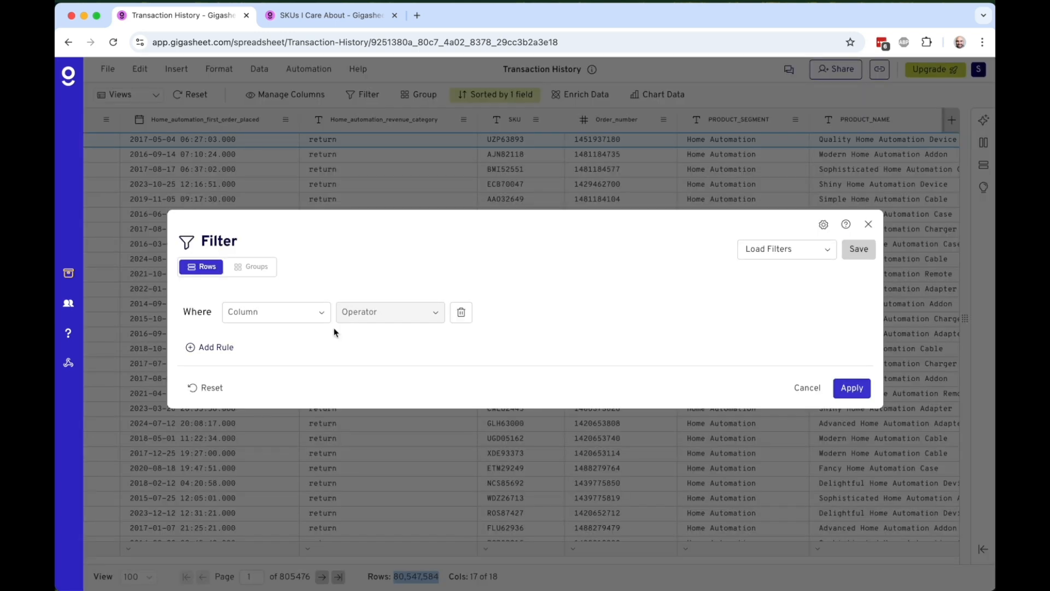
pyautogui.click(290, 313)
pyautogui.scroll(-5, 291, 397)
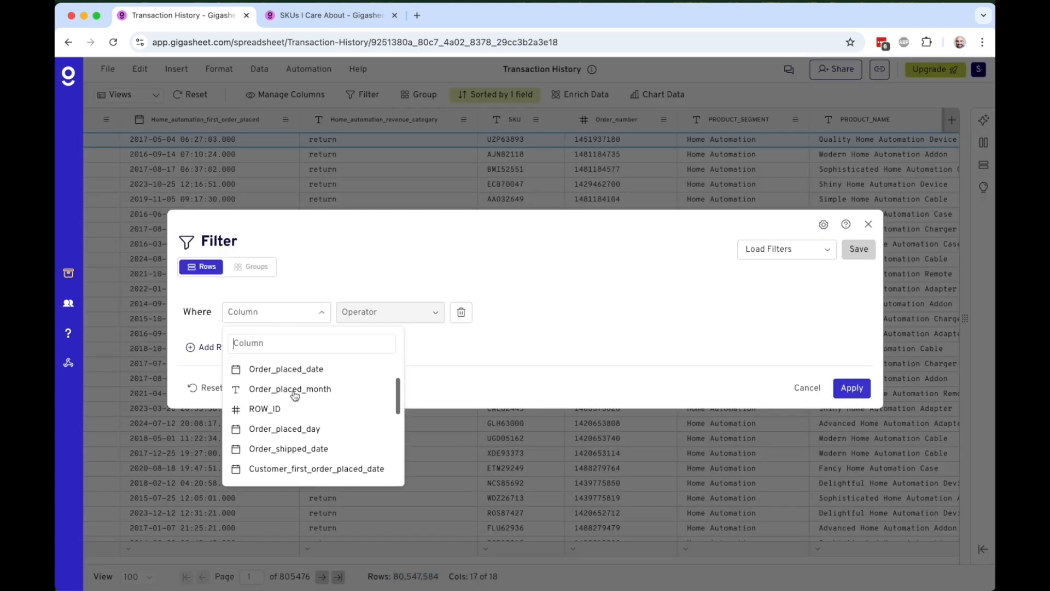
pyautogui.click(287, 412)
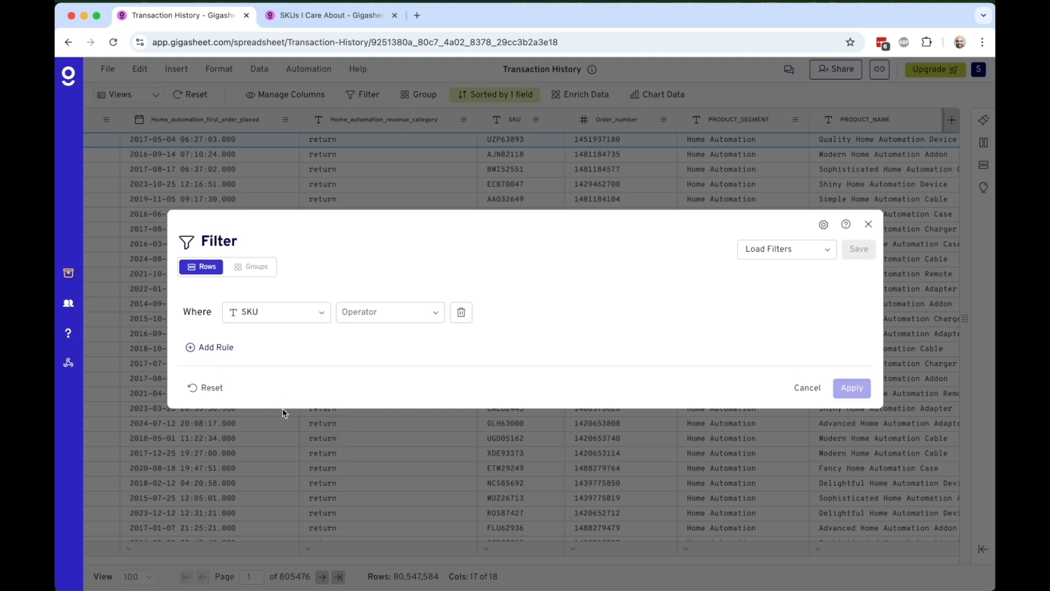
pyautogui.click(383, 323)
pyautogui.click(376, 366)
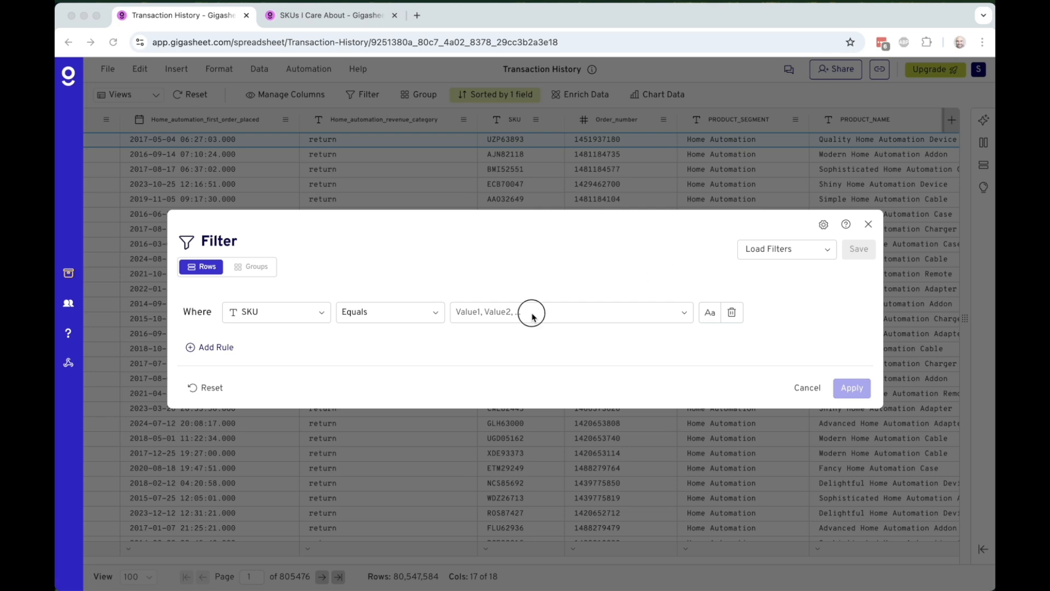
pyautogui.click(510, 314)
pyautogui.write('UZP63893,AJN82118,BMI52551,ECB70047,AAO32649')
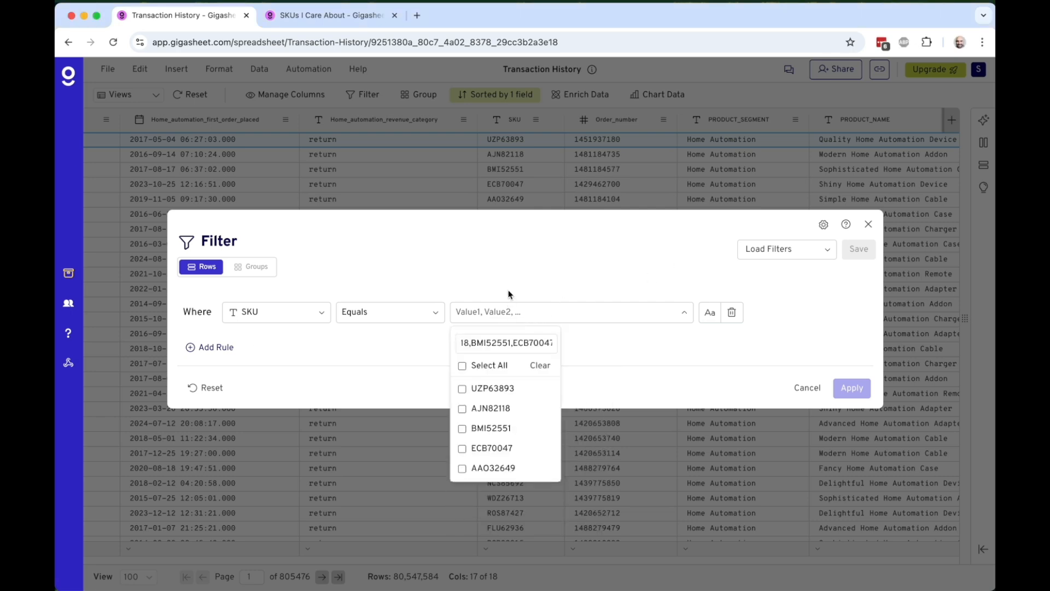
pyautogui.press('super+Left')
pyautogui.hotkey('alt', 'Right')
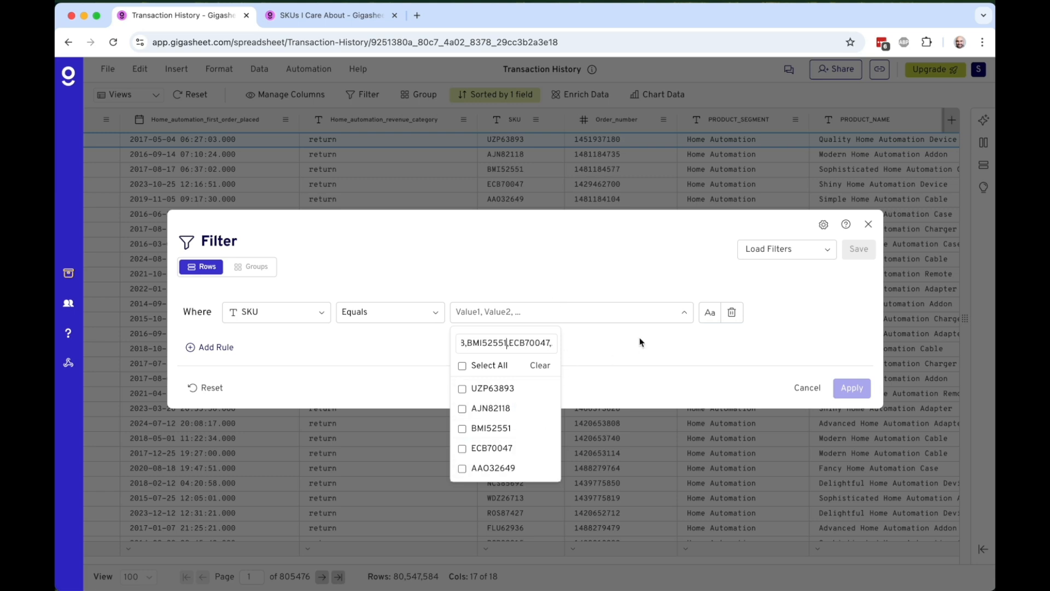
pyautogui.hotkey('alt', 'Right')
pyautogui.hotkey('alt', 'Right')
pyautogui.click(640, 342)
pyautogui.click(807, 388)
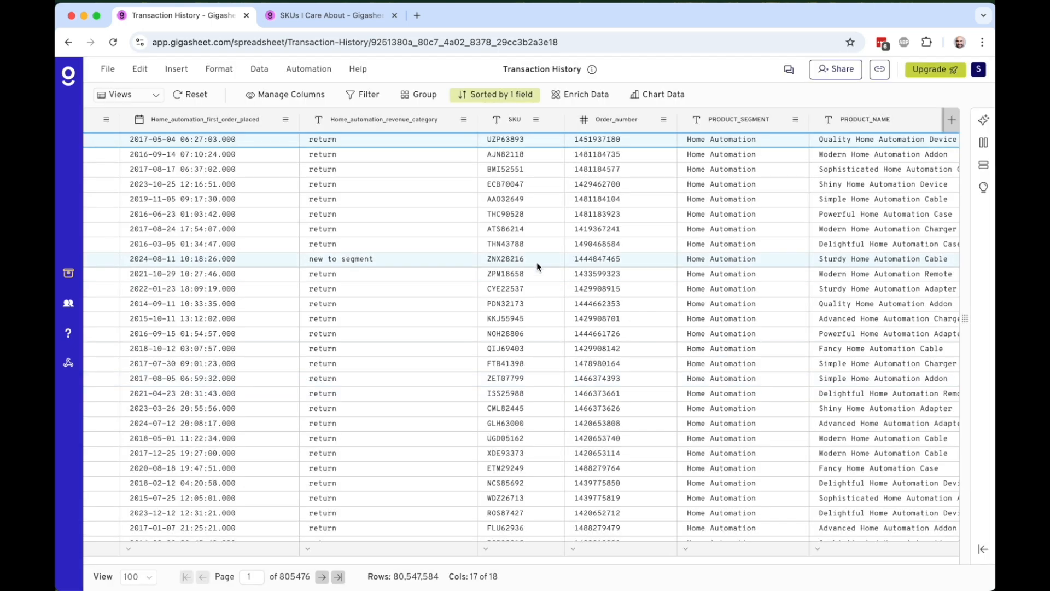
# - Switch to the SKUs I Care About sheet and look through its full list of SKUs
pyautogui.click(322, 12)
pyautogui.scroll(-2, 294, 239)
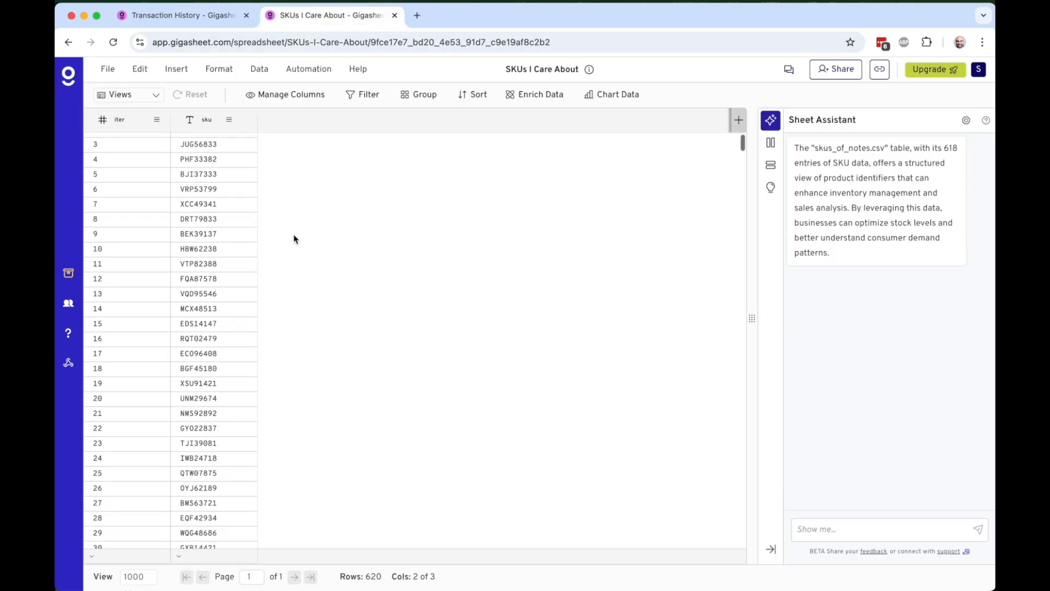
pyautogui.scroll(-20, 294, 239)
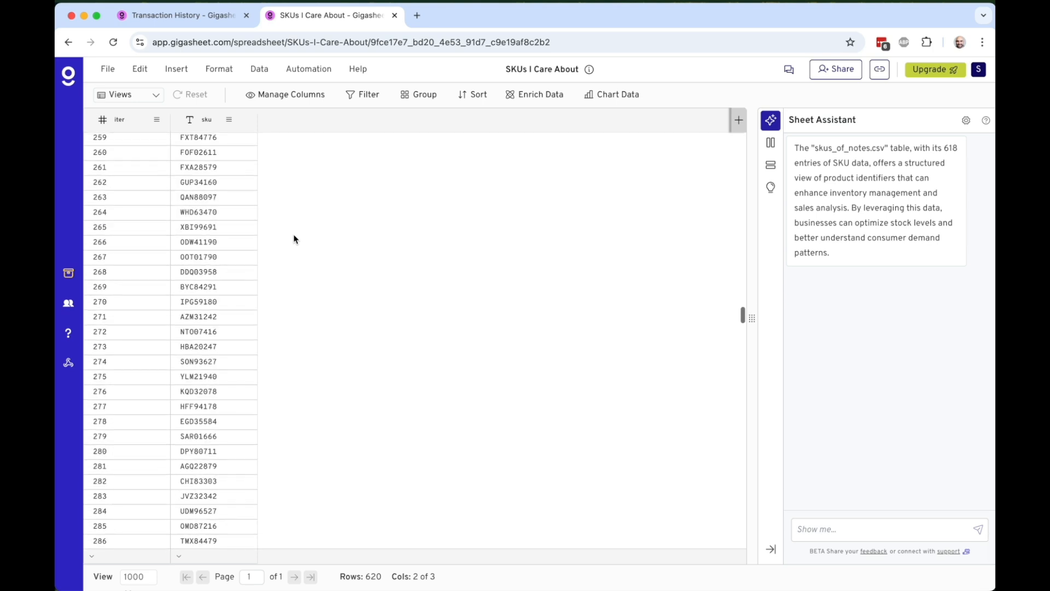
pyautogui.scroll(-20, 294, 239)
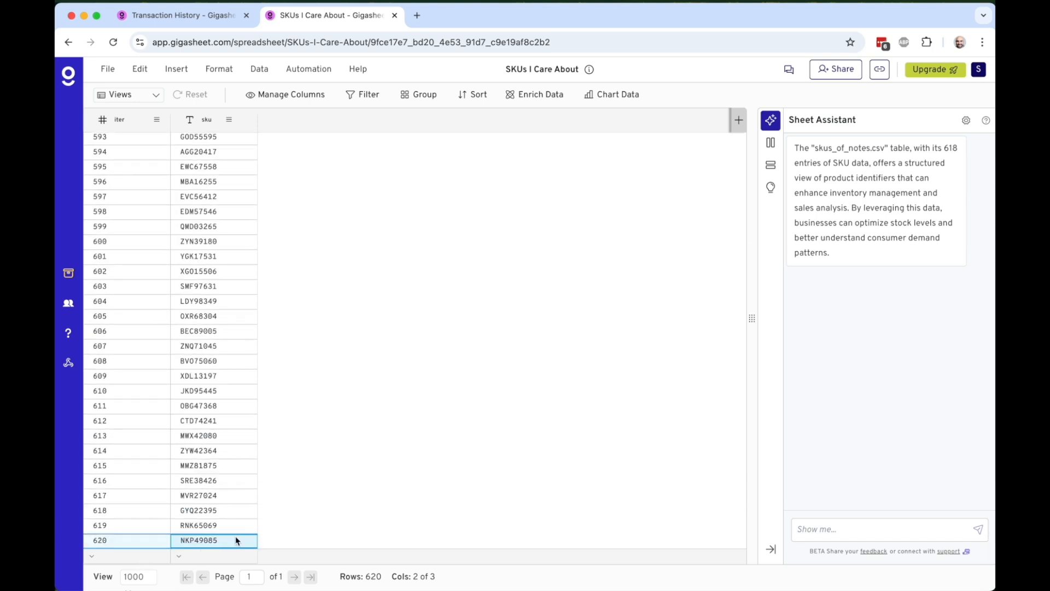
pyautogui.scroll(20, 235, 540)
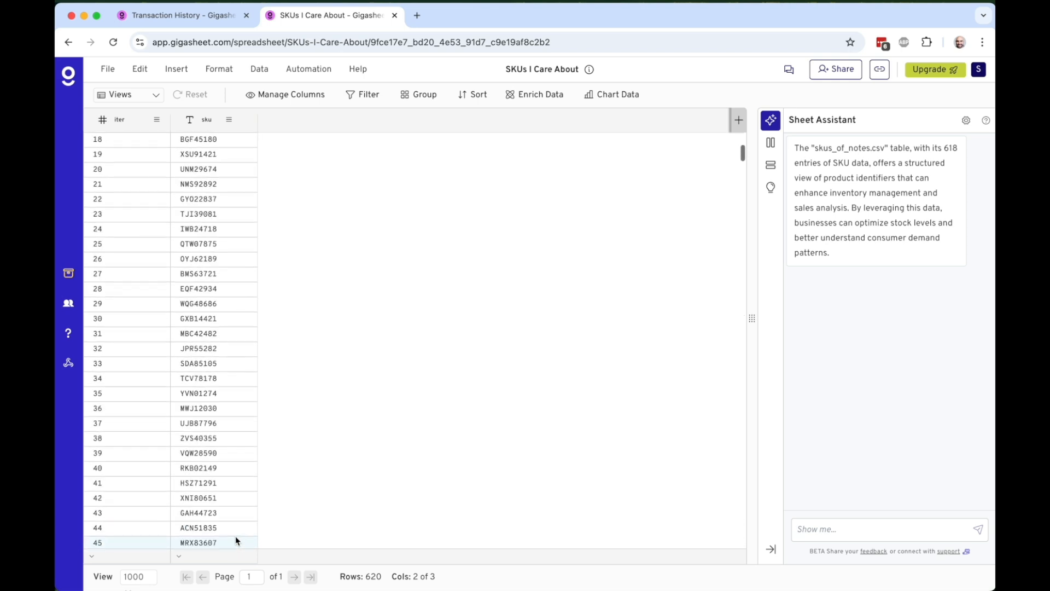
pyautogui.scroll(5, 235, 540)
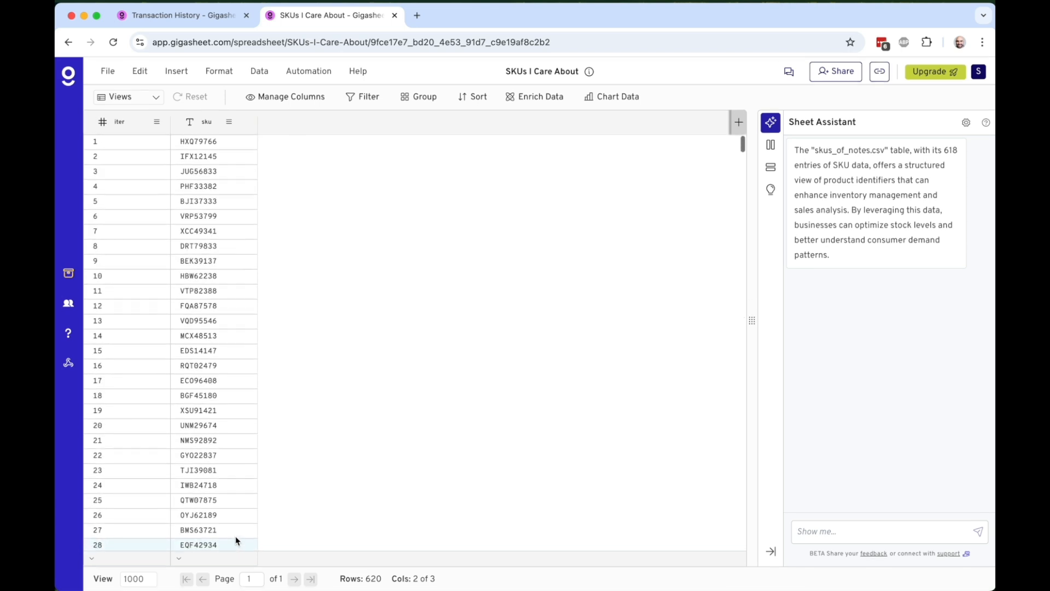
pyautogui.click(185, 20)
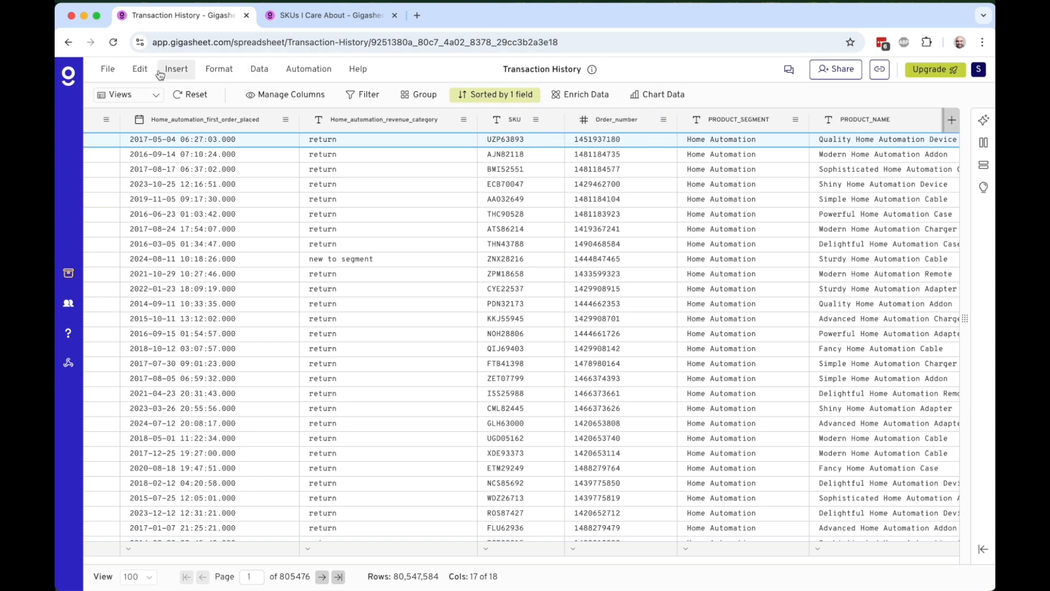
pyautogui.click(175, 74)
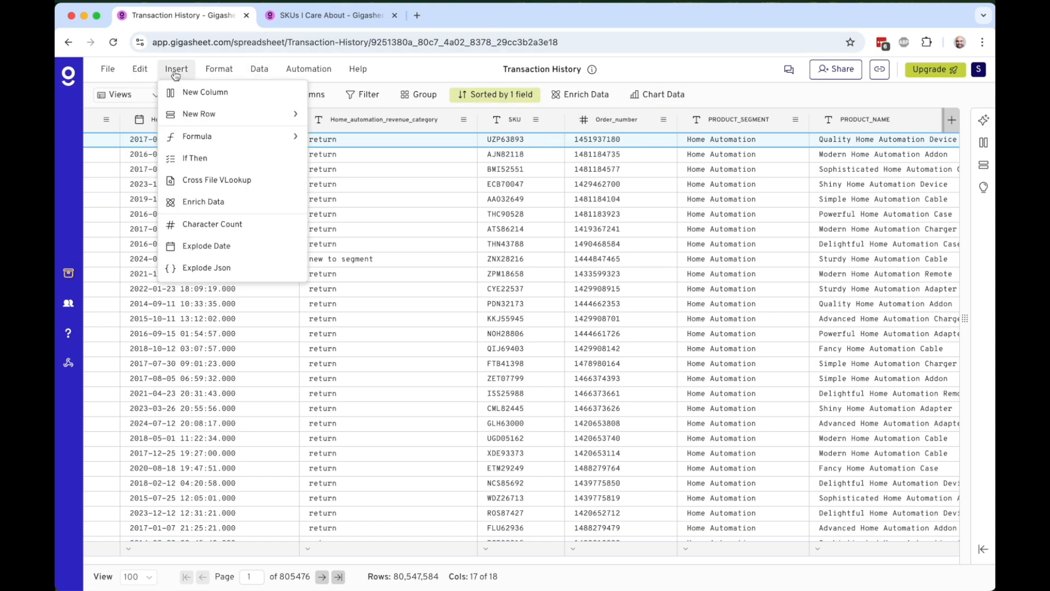
pyautogui.click(216, 181)
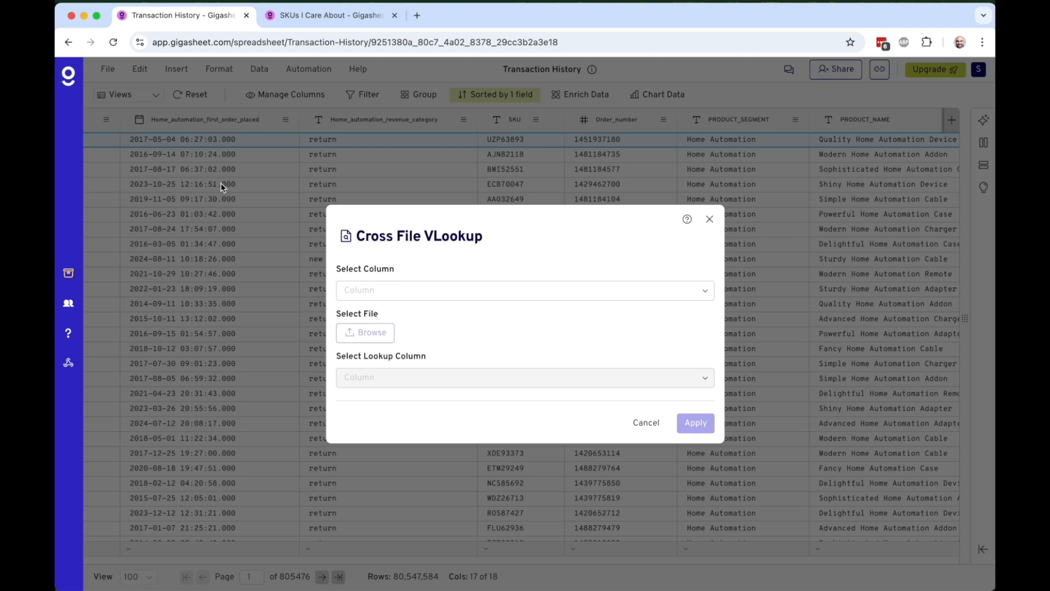
pyautogui.click(516, 293)
pyautogui.scroll(-1, 457, 361)
pyautogui.scroll(-5, 457, 361)
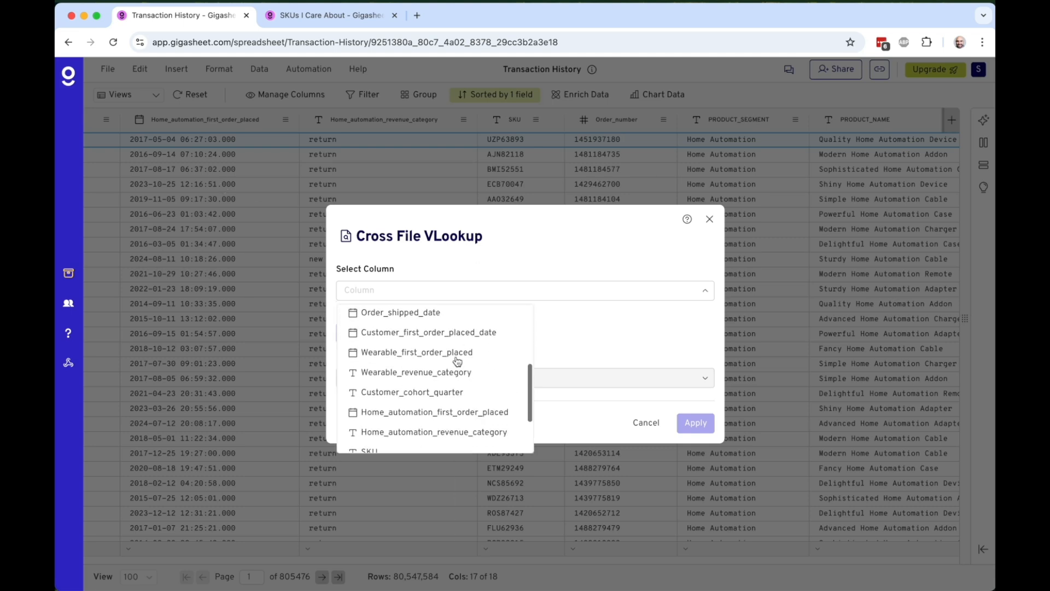
pyautogui.click(437, 402)
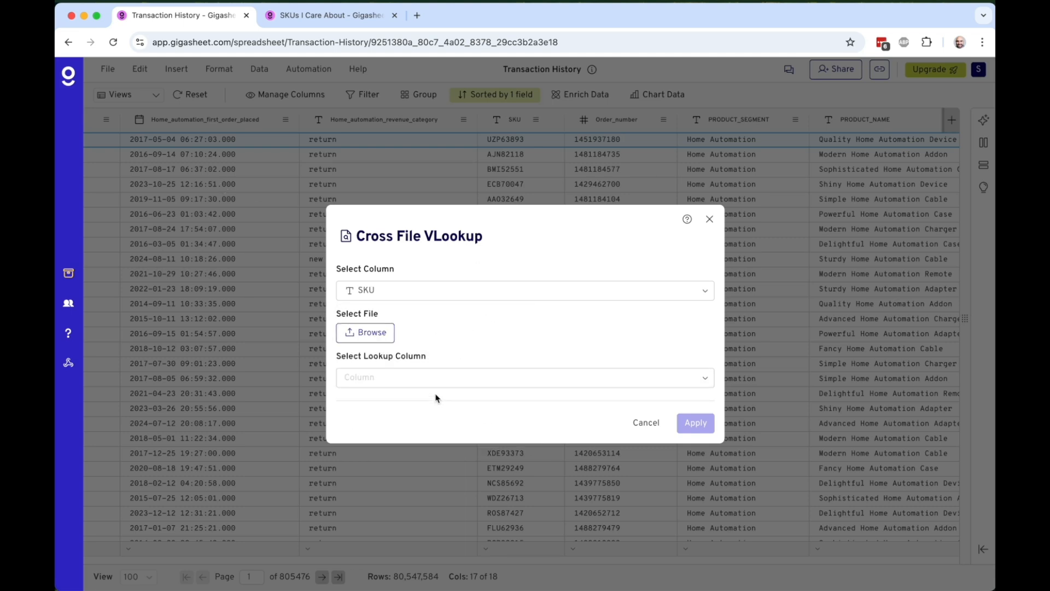
pyautogui.click(368, 331)
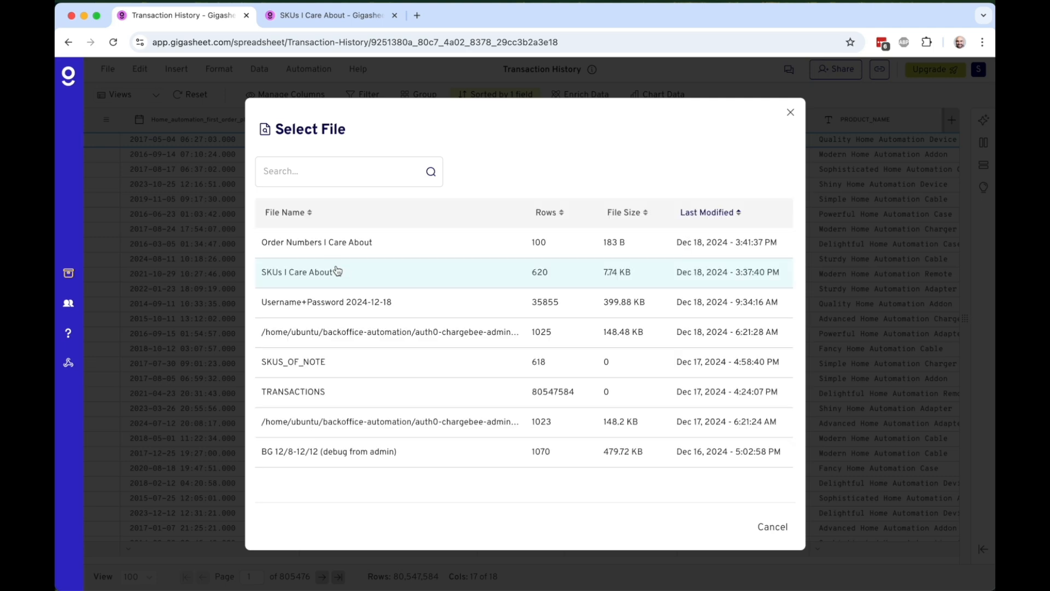
pyautogui.click(337, 272)
pyautogui.click(436, 382)
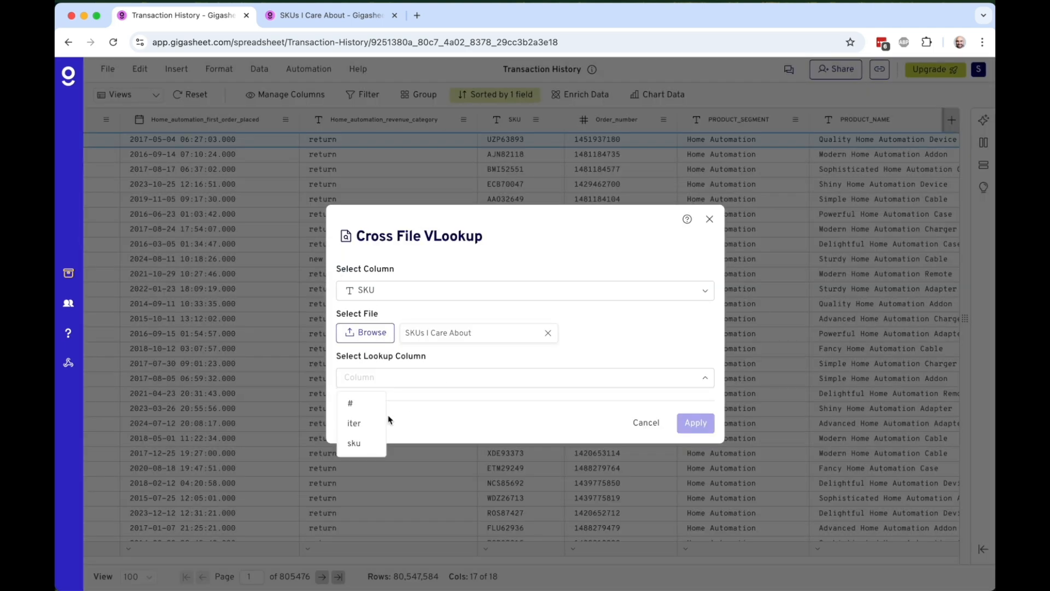
pyautogui.click(365, 442)
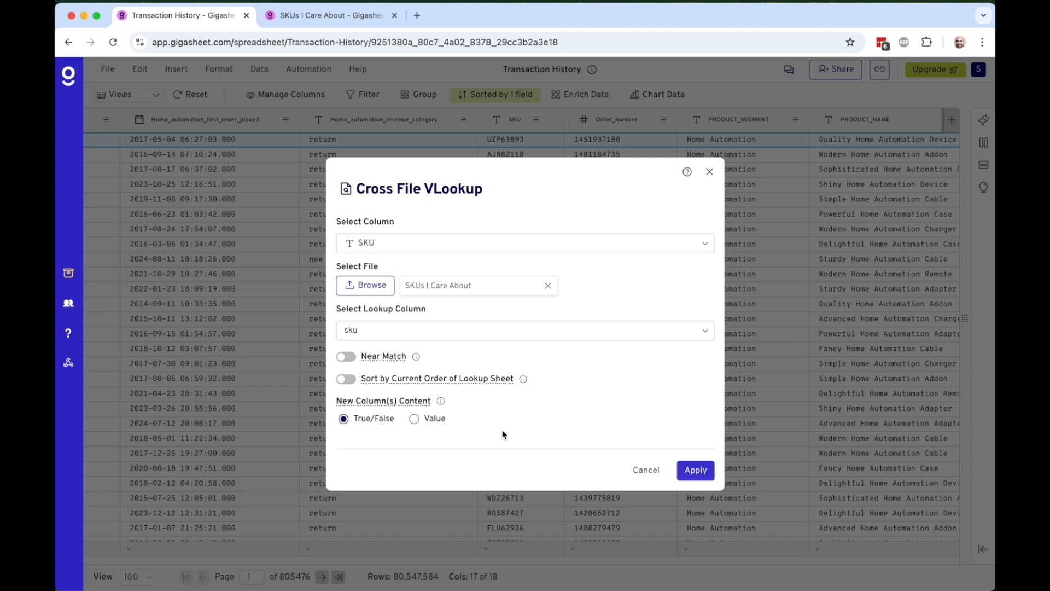
pyautogui.click(646, 469)
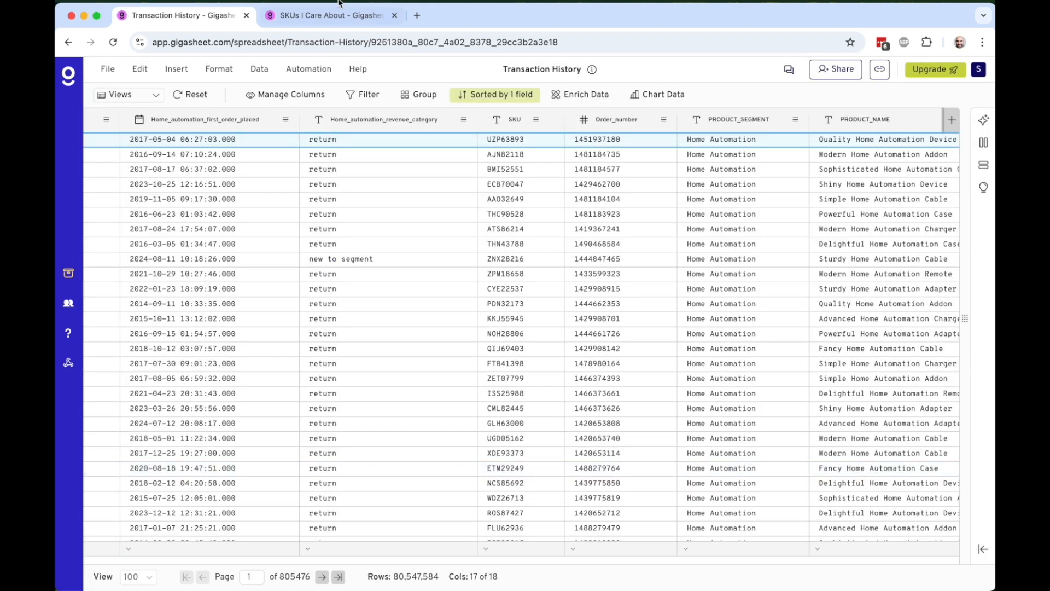
# - Review the SKUs I Care About list again, down to its last row
pyautogui.click(331, 15)
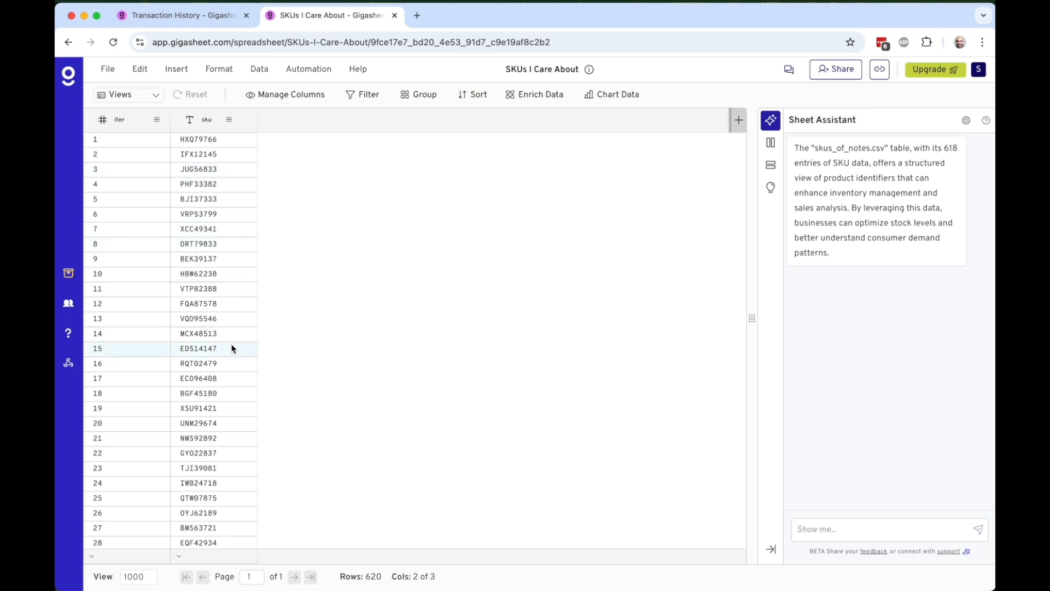
pyautogui.scroll(-20, 232, 346)
pyautogui.scroll(-20, 232, 348)
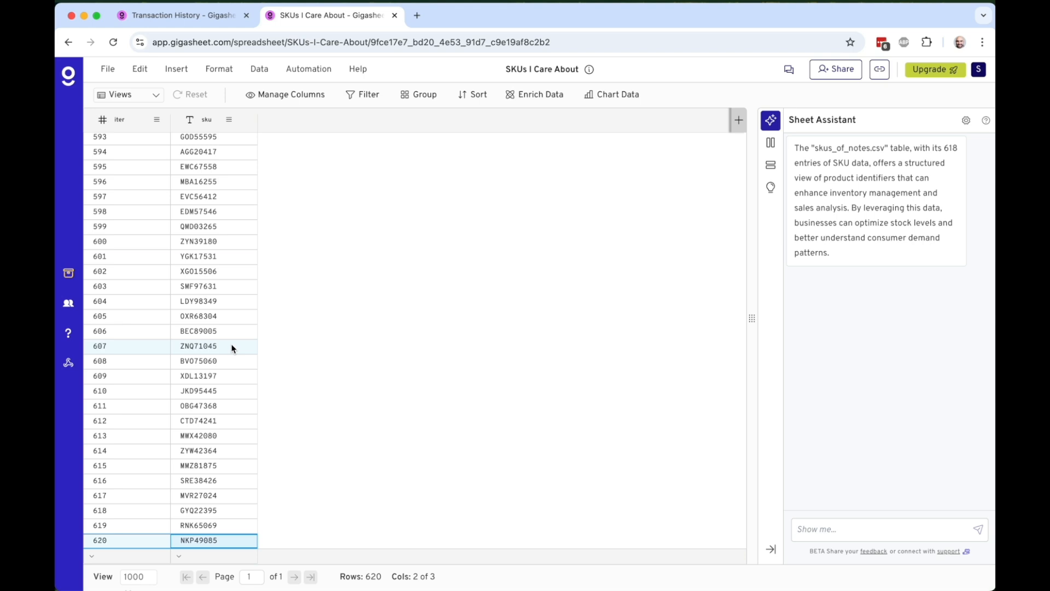
# - In the Transaction History sheet, set up a row filter rule on the SKU column with the operator Found in file
pyautogui.click(185, 16)
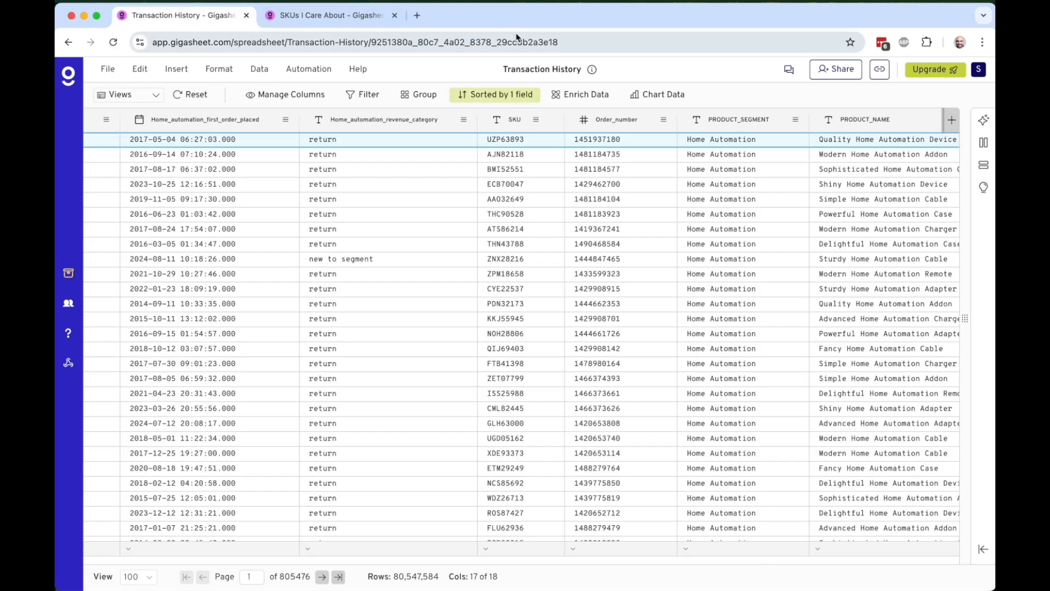
pyautogui.click(371, 102)
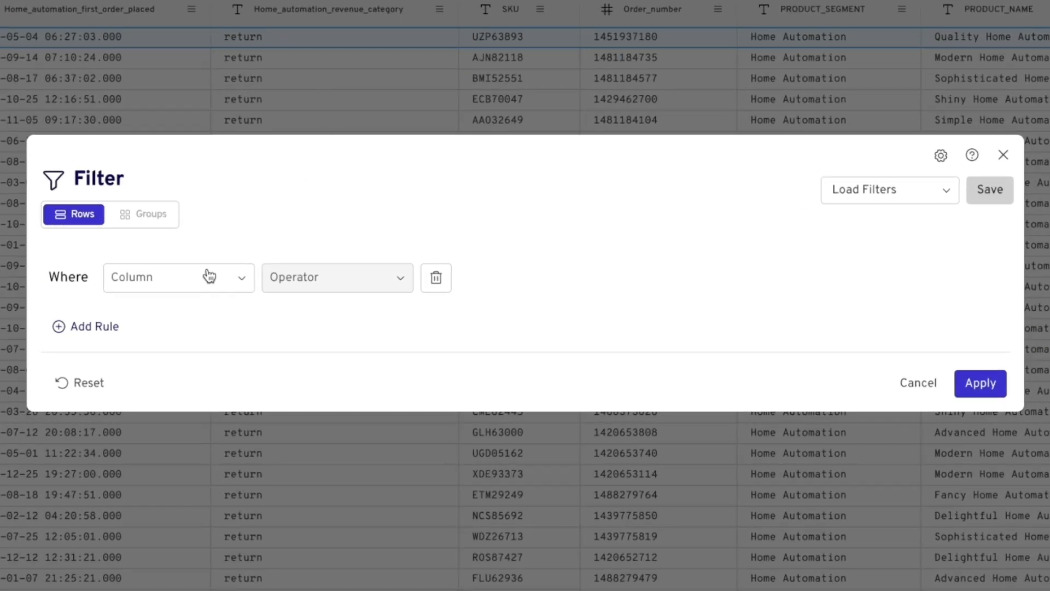
pyautogui.click(208, 276)
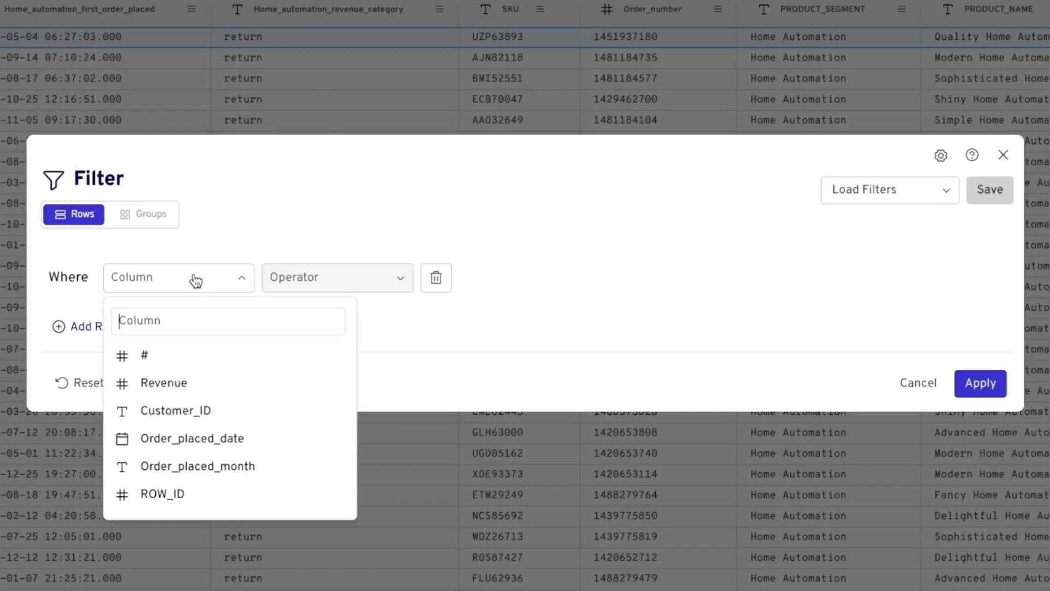
pyautogui.scroll(-5, 207, 444)
pyautogui.scroll(-3, 206, 444)
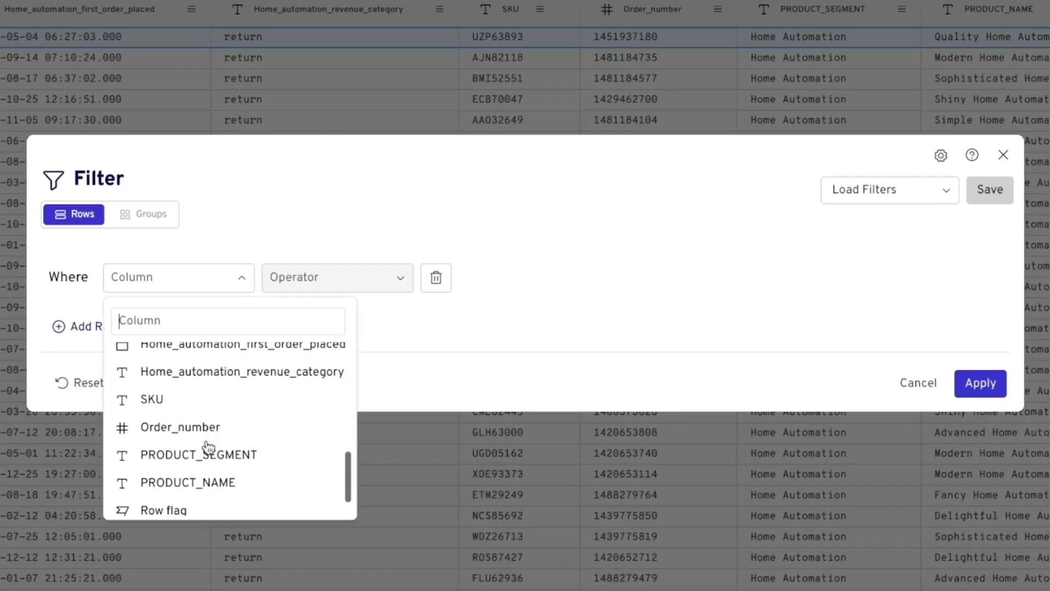
pyautogui.click(183, 399)
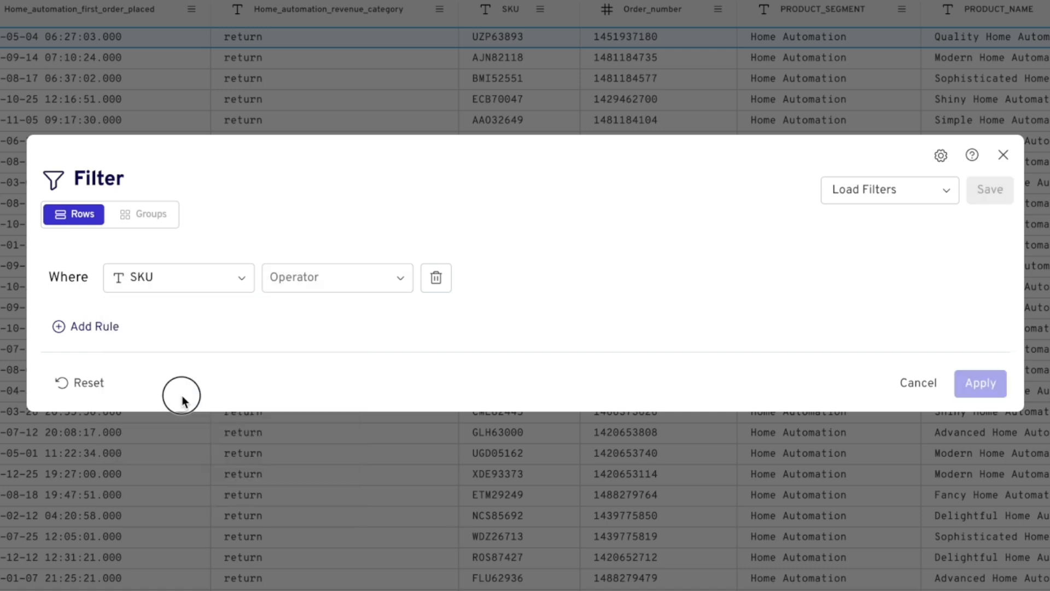
pyautogui.click(324, 291)
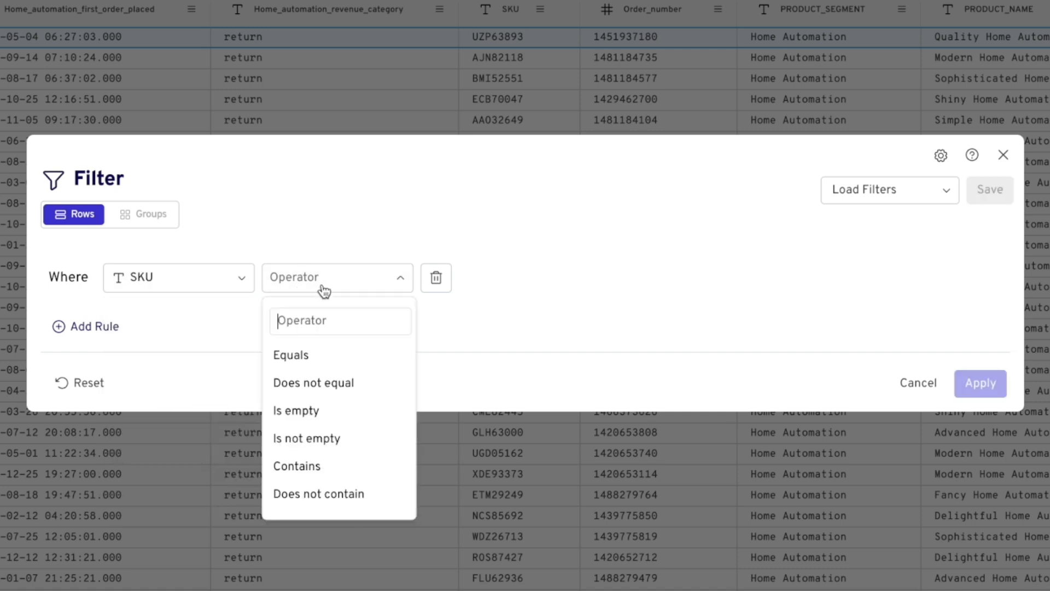
pyautogui.scroll(-4, 335, 436)
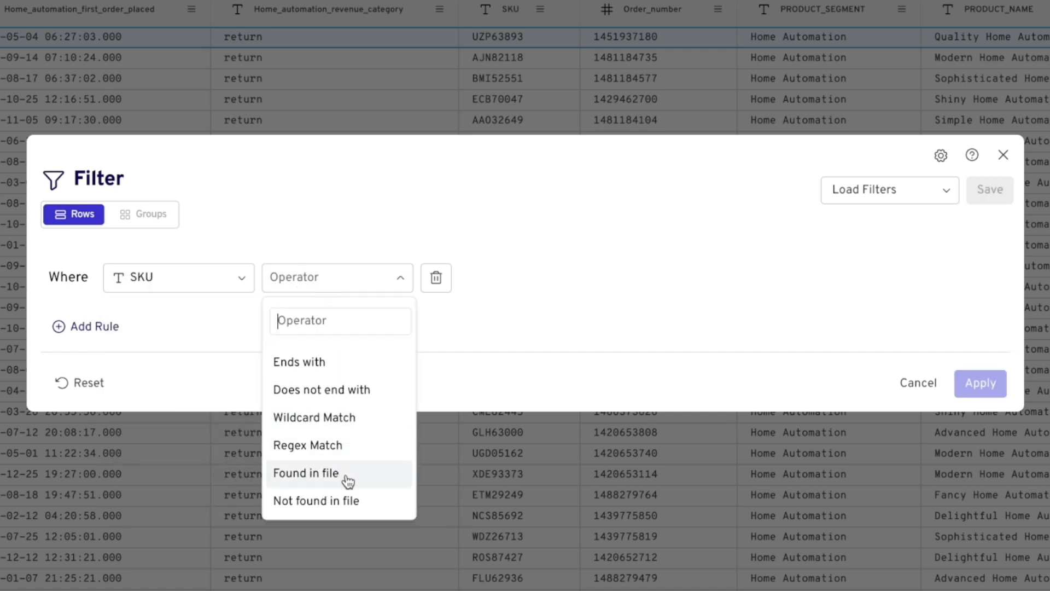
pyautogui.click(348, 482)
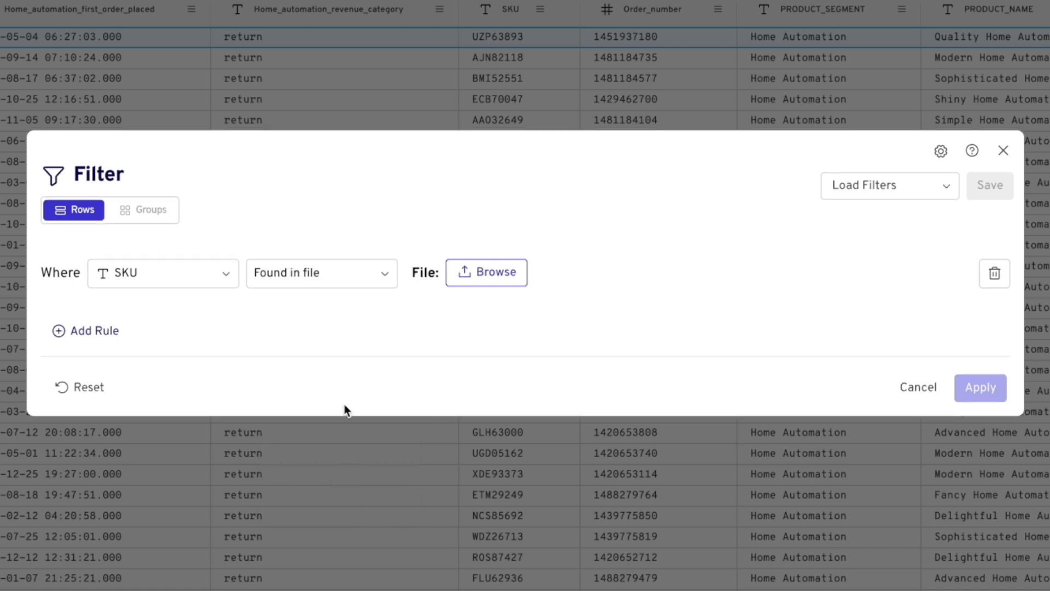
# - Match the rule against the sku column of the SKUs I Care About file, apply the filter, and check the row count
pyautogui.click(497, 277)
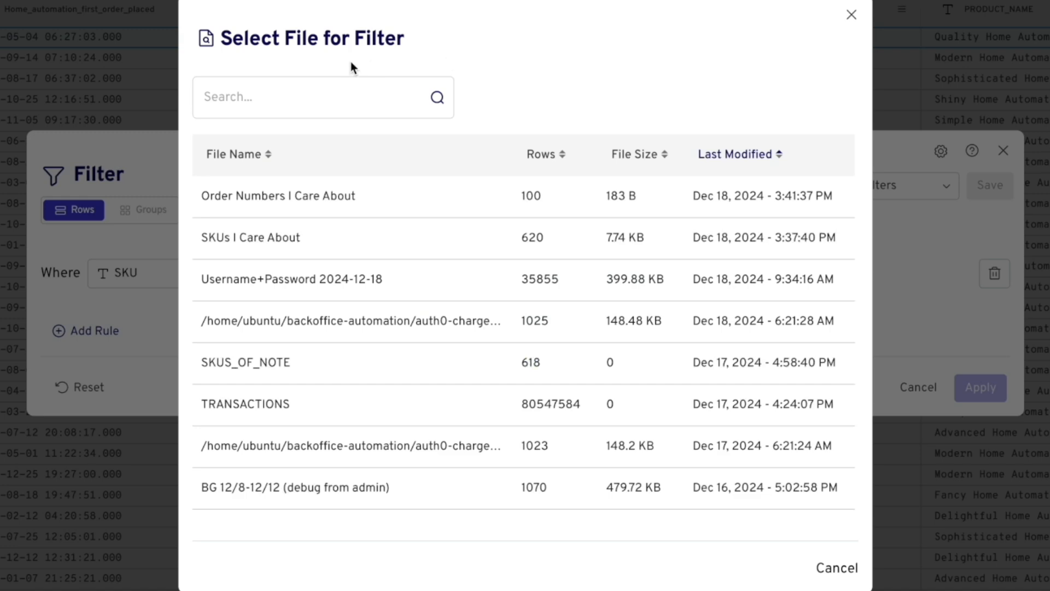
pyautogui.click(296, 240)
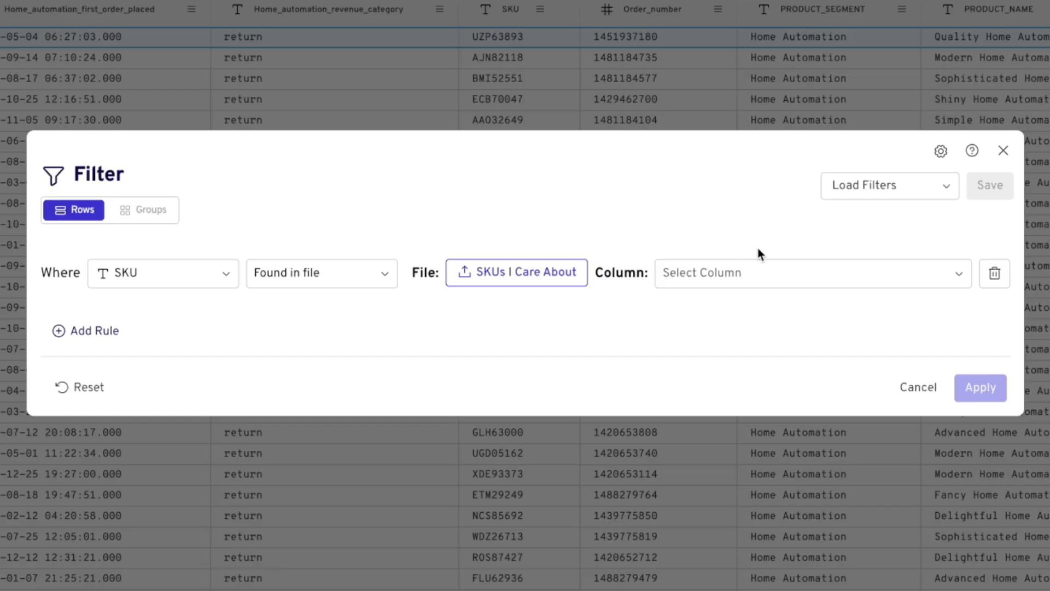
pyautogui.click(754, 278)
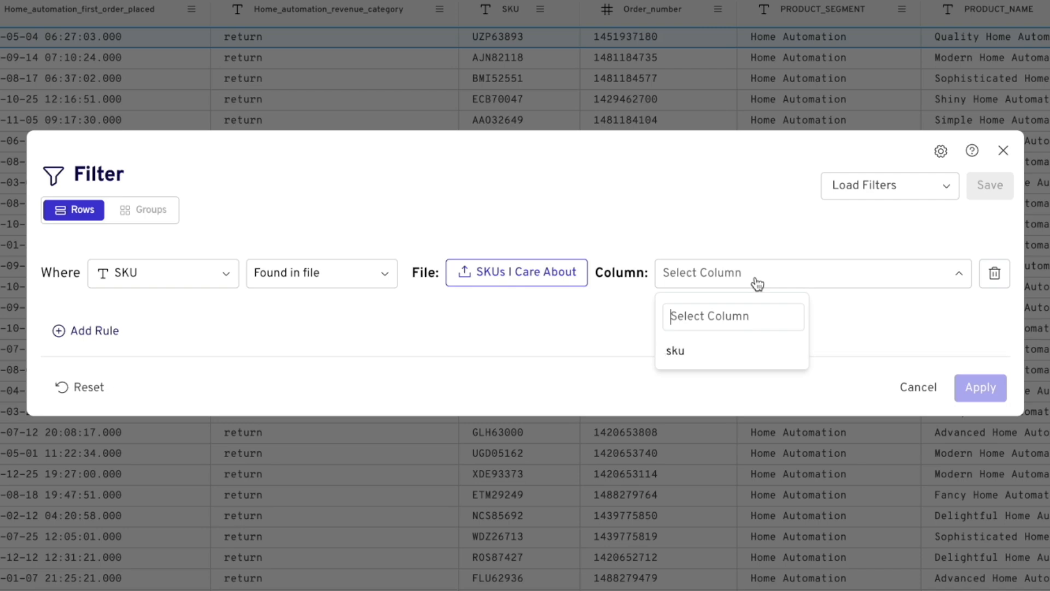
pyautogui.click(721, 354)
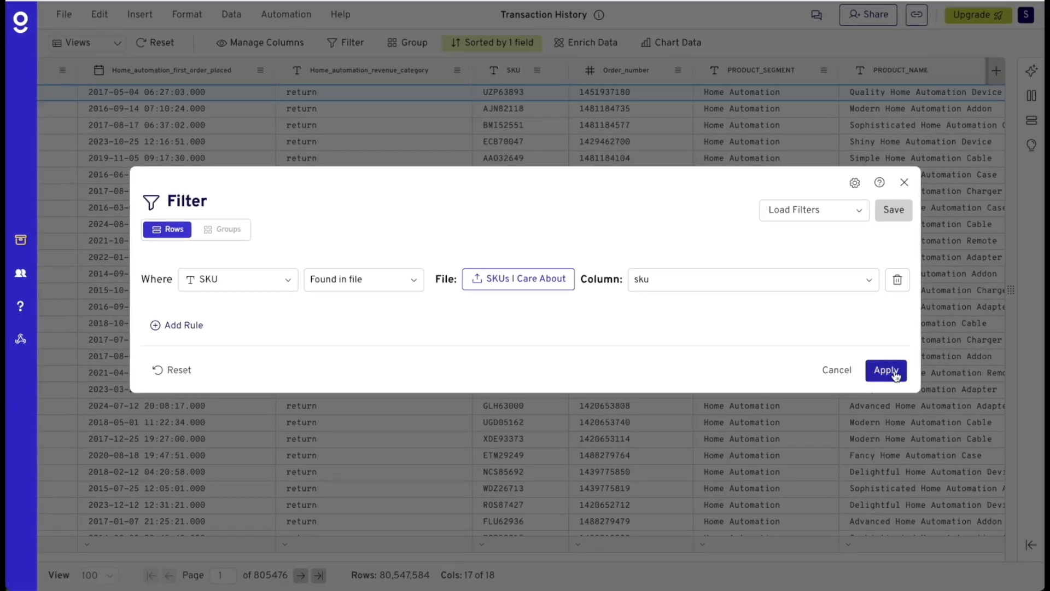
pyautogui.click(968, 385)
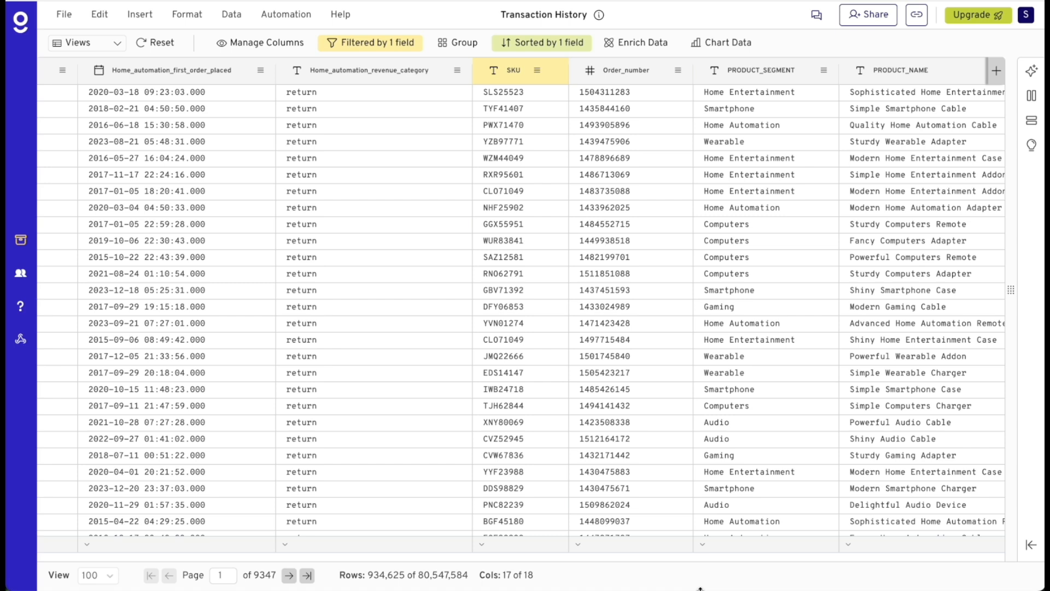
pyautogui.doubleClick(377, 575)
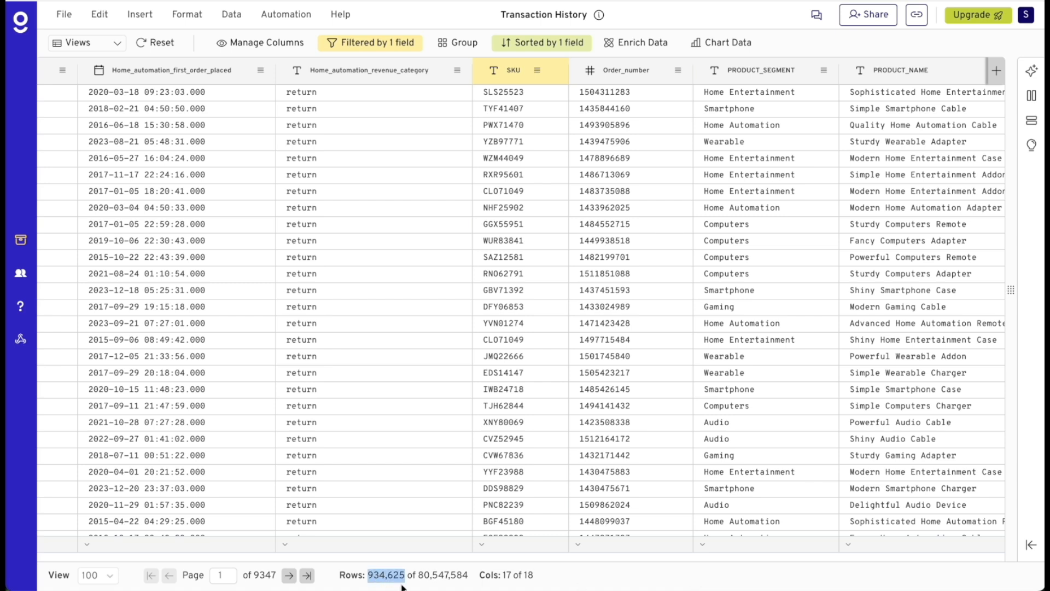
pyautogui.doubleClick(441, 575)
pyautogui.click(428, 575)
# - Add a Sum summary to the Revenue column and check the number of filtered rows
pyautogui.hscroll(-10, 347, 544)
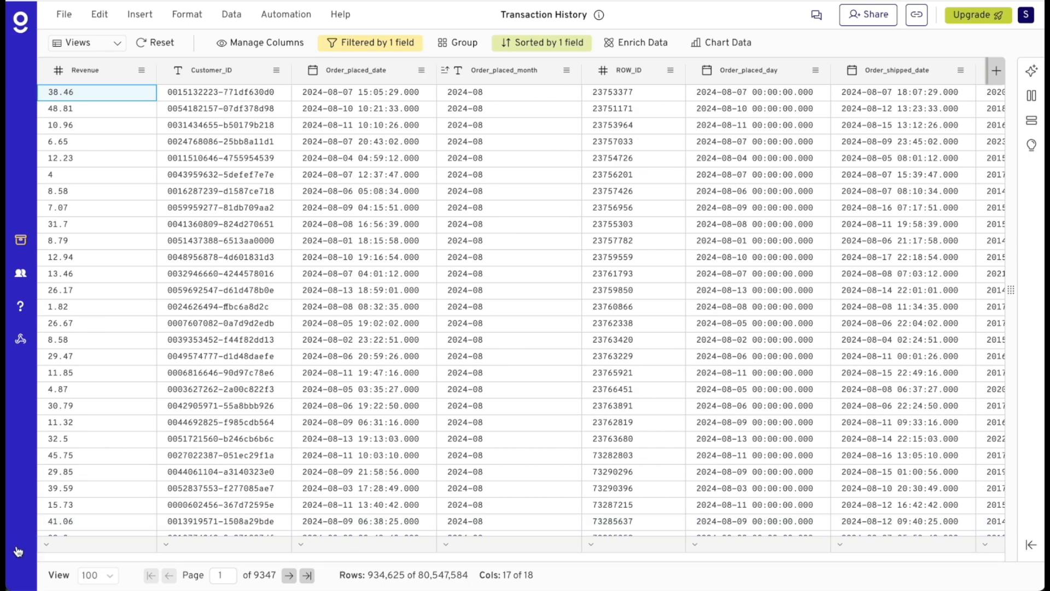
pyautogui.click(47, 546)
pyautogui.click(76, 442)
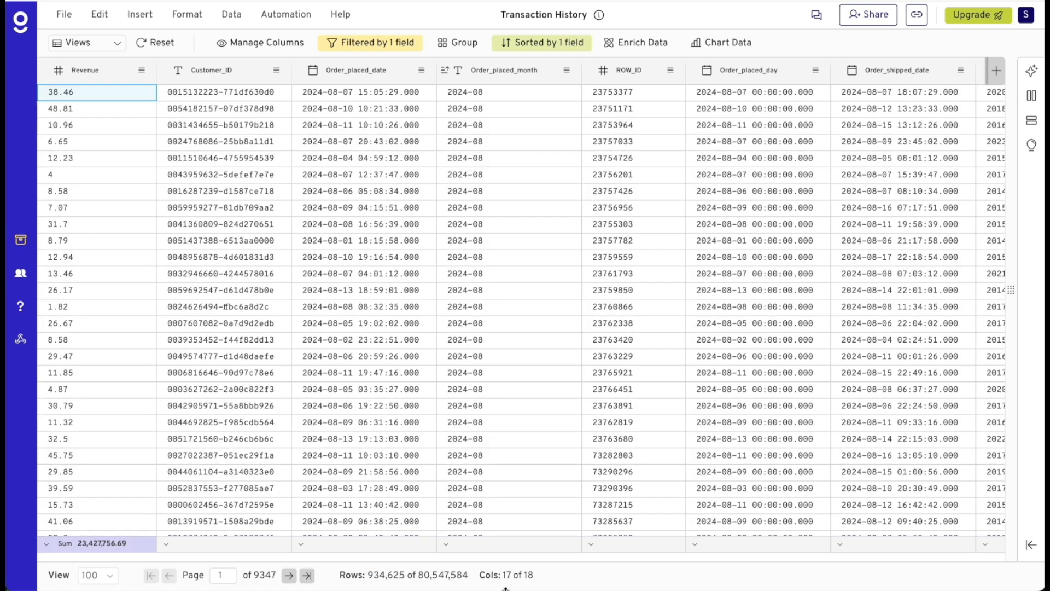
pyautogui.doubleClick(378, 574)
pyautogui.click(365, 578)
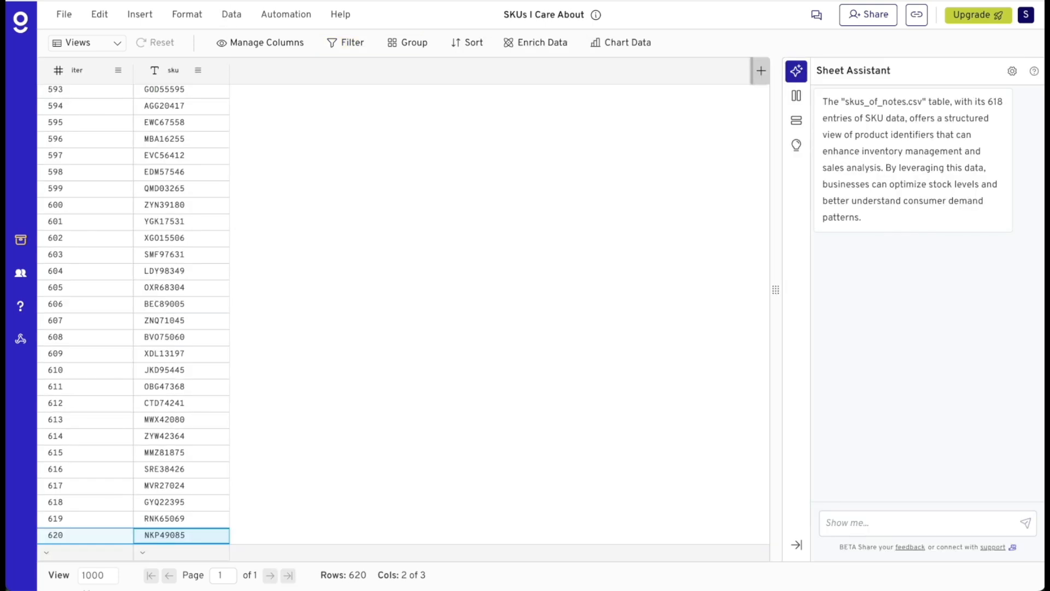
# - In the SKUs I Care About sheet, insert one row below the last row, iter 620
pyautogui.rightClick(188, 534)
pyautogui.rightClick(202, 536)
pyautogui.moveTo(294, 437)
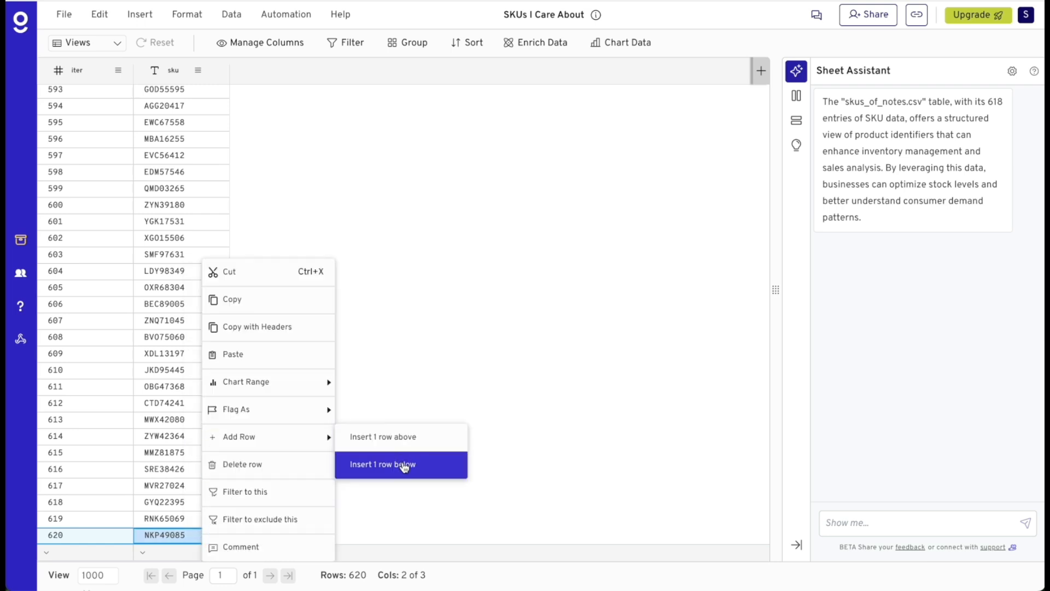
pyautogui.click(403, 464)
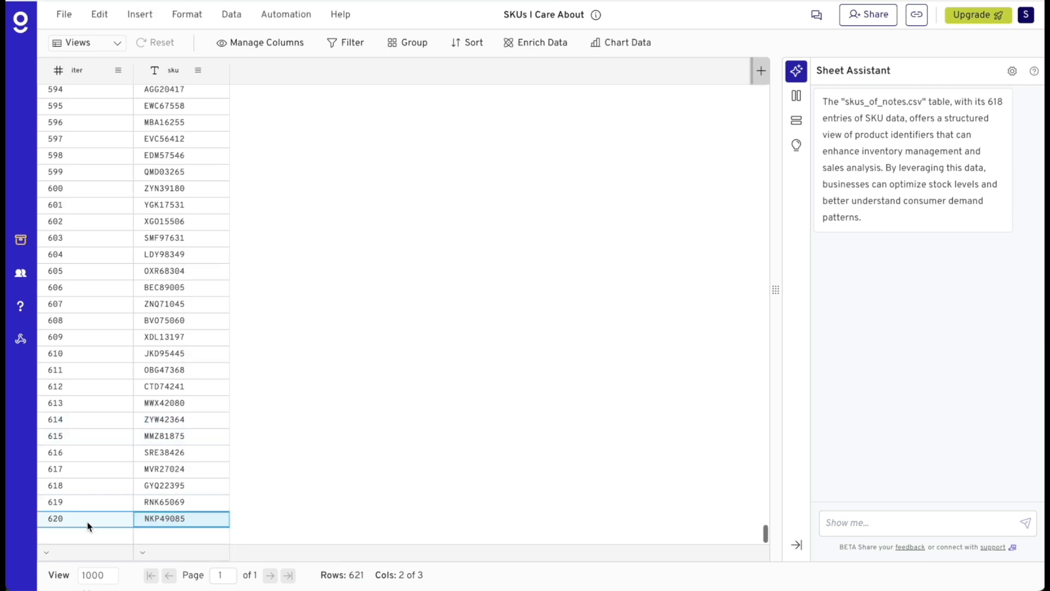
# - Fill the new last row with iter 621 and sku ANY94223
pyautogui.doubleClick(85, 535)
pyautogui.write('621')
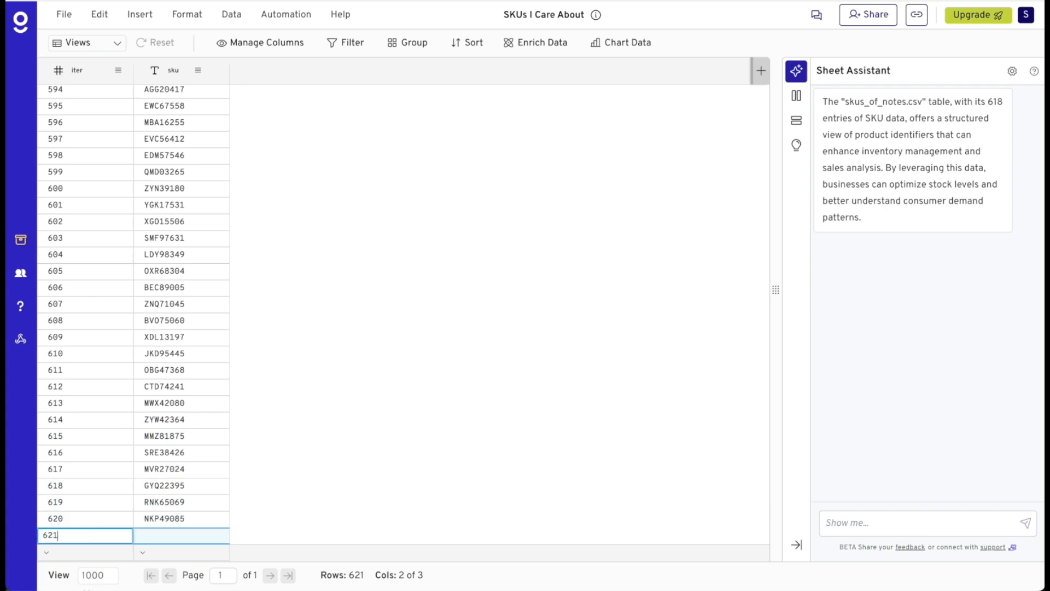
pyautogui.click(167, 538)
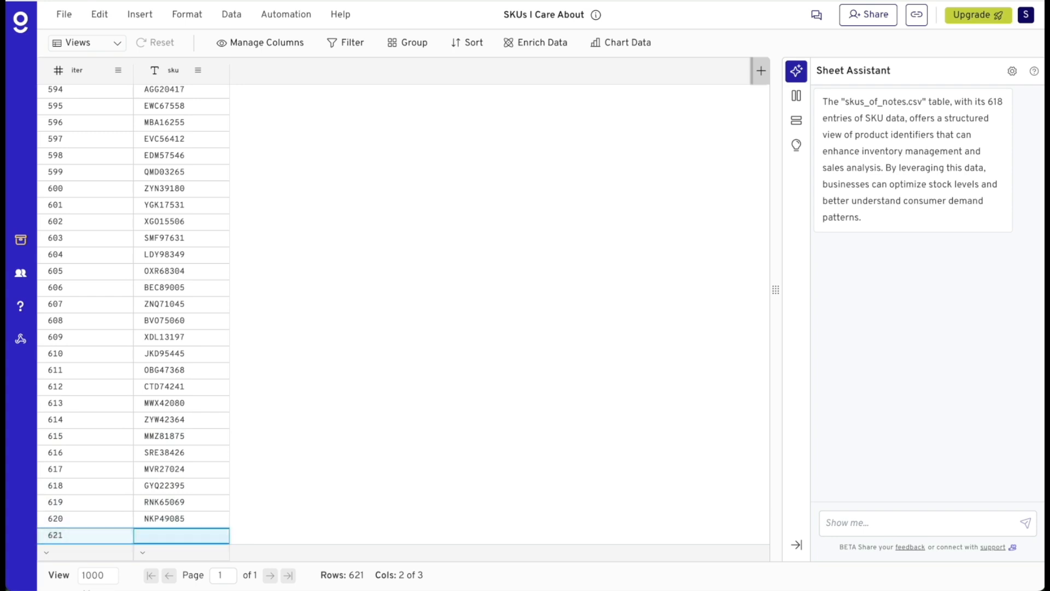
pyautogui.doubleClick(183, 537)
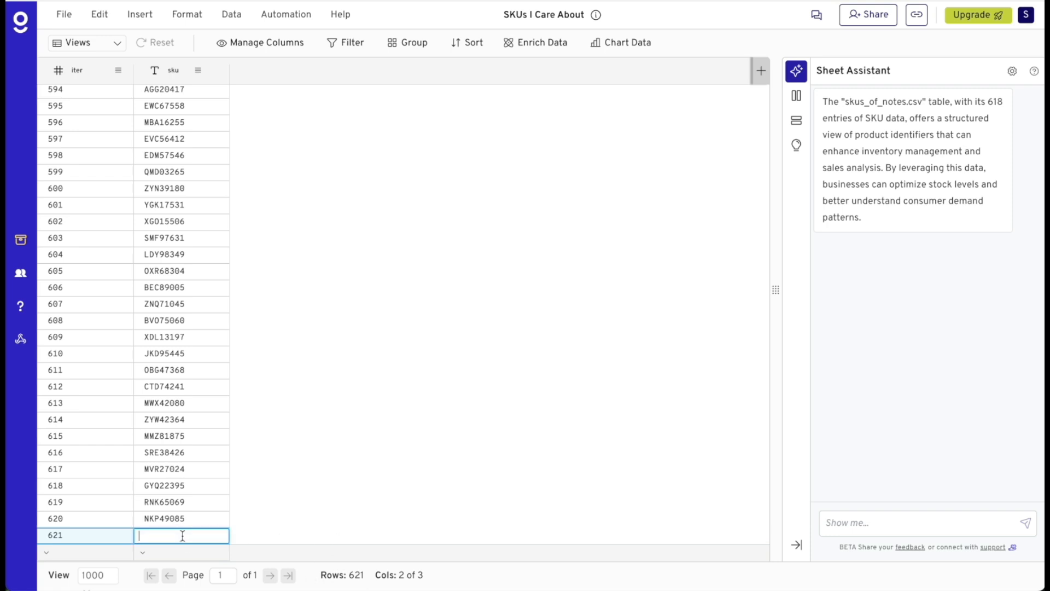
pyautogui.write('ANY94223')
pyautogui.press('Return')
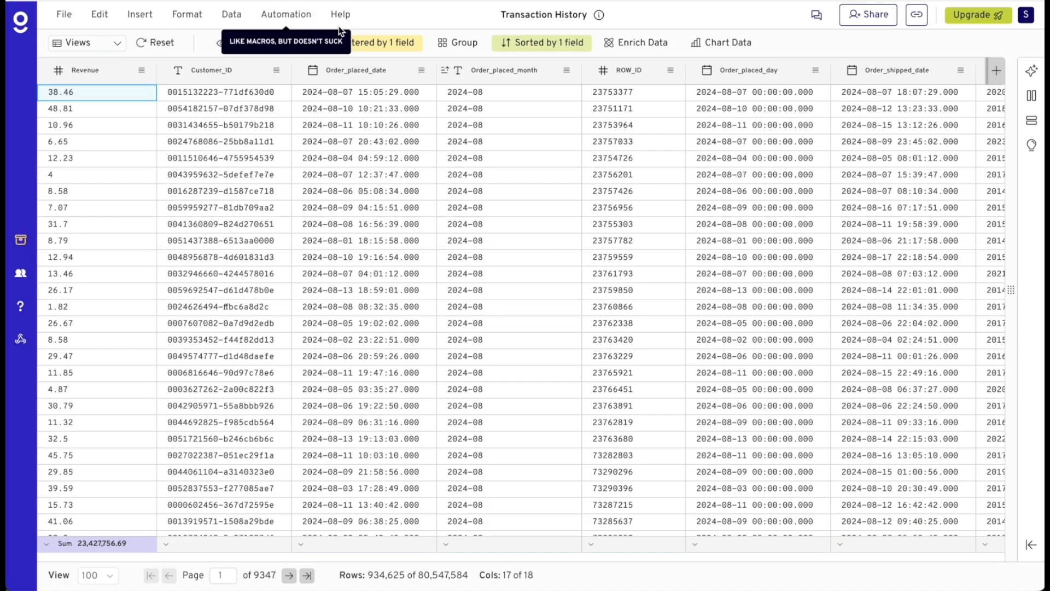
# - In the Transaction History sheet, reselect sku as the filter's file column, reapply the filter, and check the row count
pyautogui.doubleClick(381, 576)
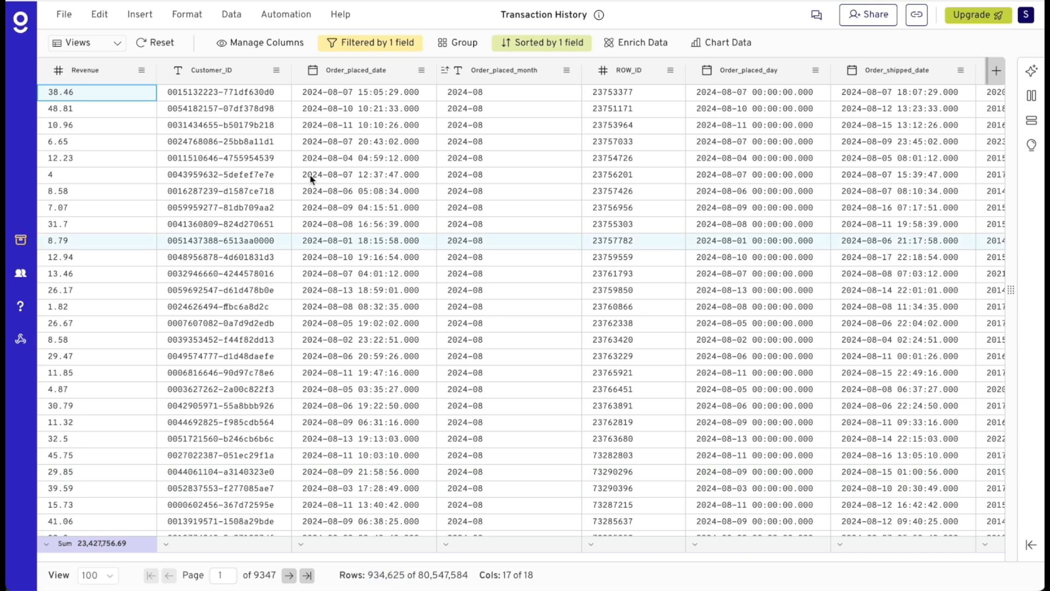
pyautogui.click(376, 47)
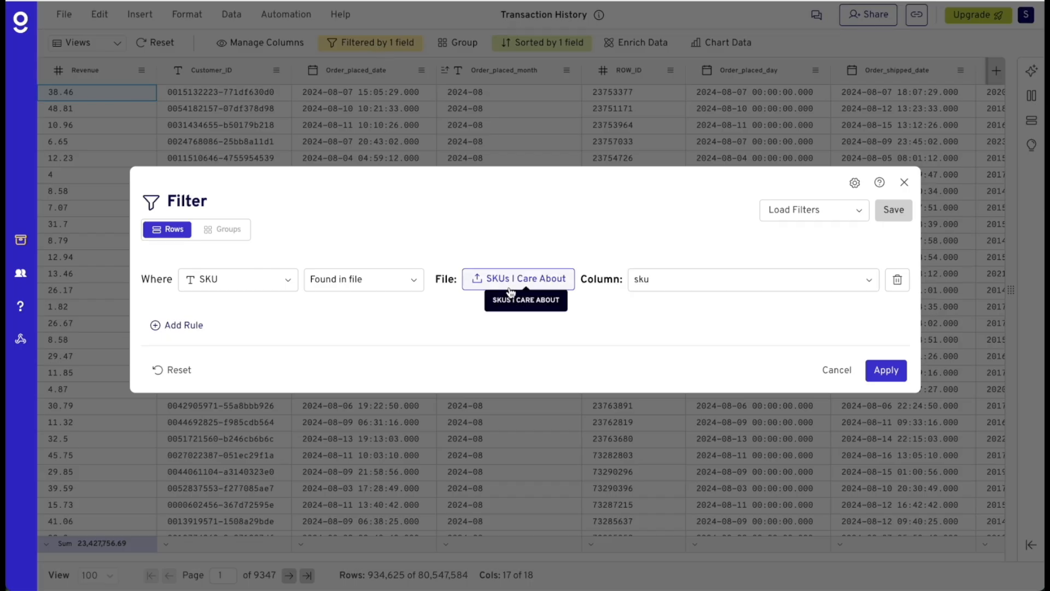
pyautogui.click(687, 276)
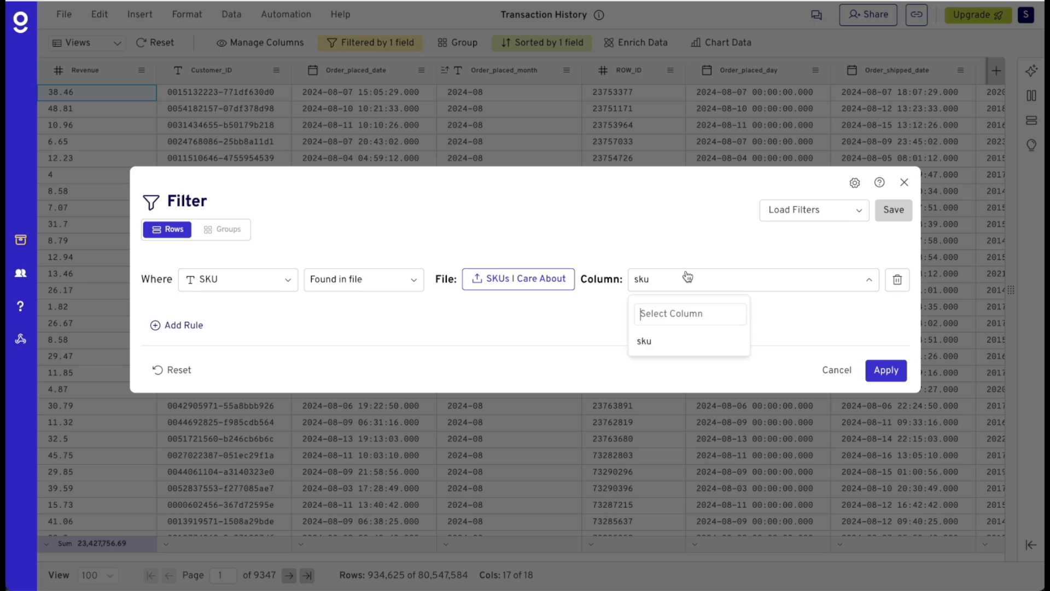
pyautogui.click(672, 350)
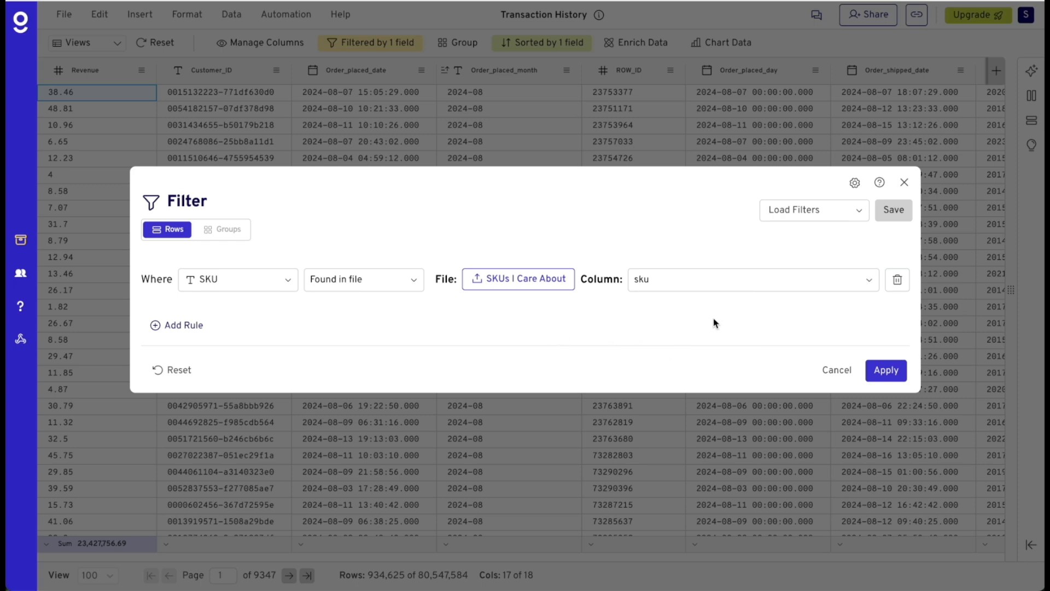
pyautogui.click(880, 376)
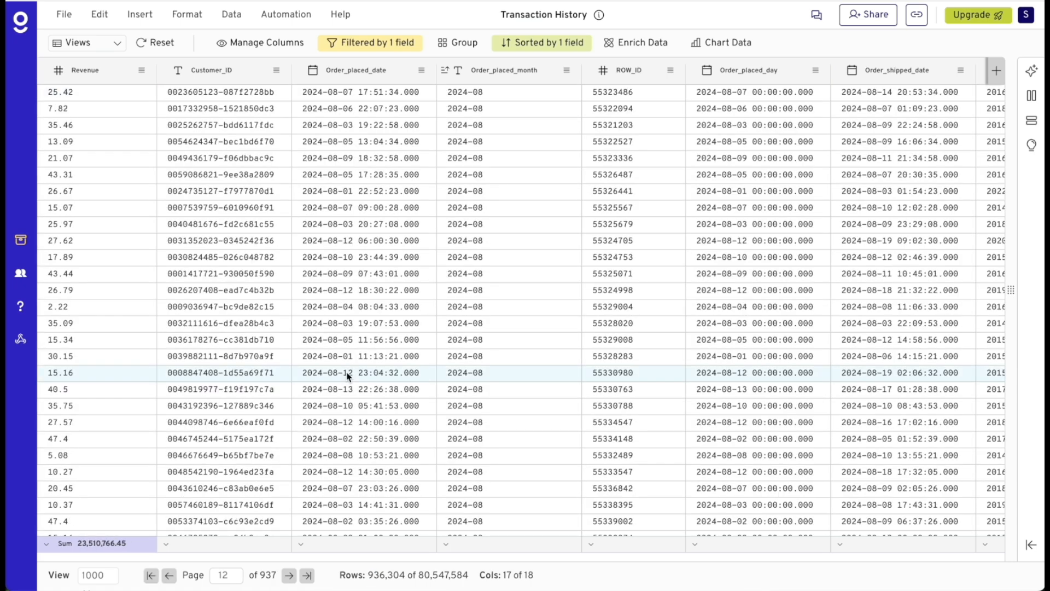
pyautogui.doubleClick(380, 575)
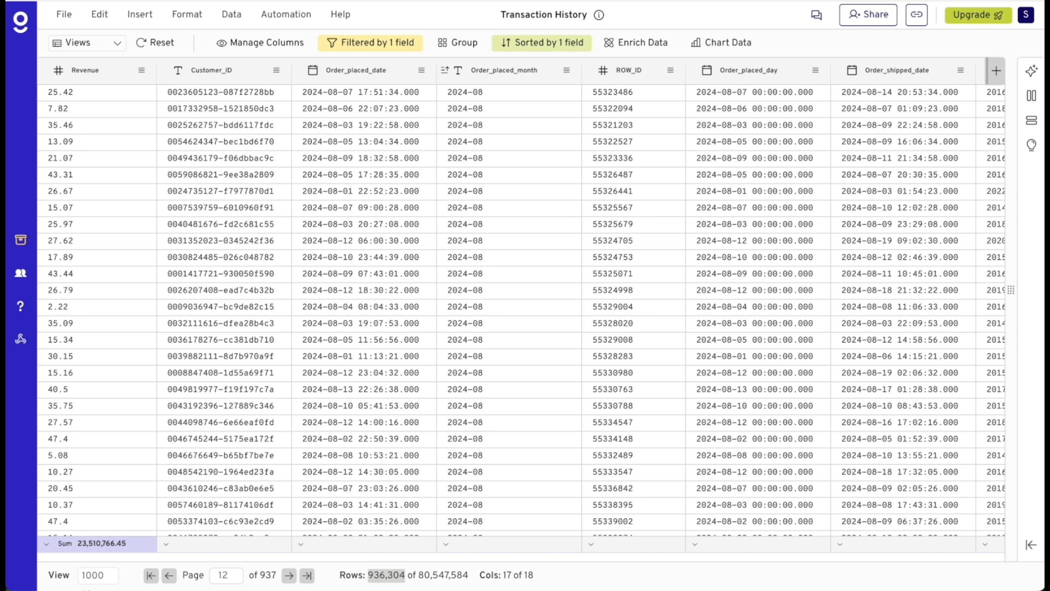
# - Return to the SKUs I Care About sheet and insert one row above the ANY94223 row
pyautogui.click(219, 0)
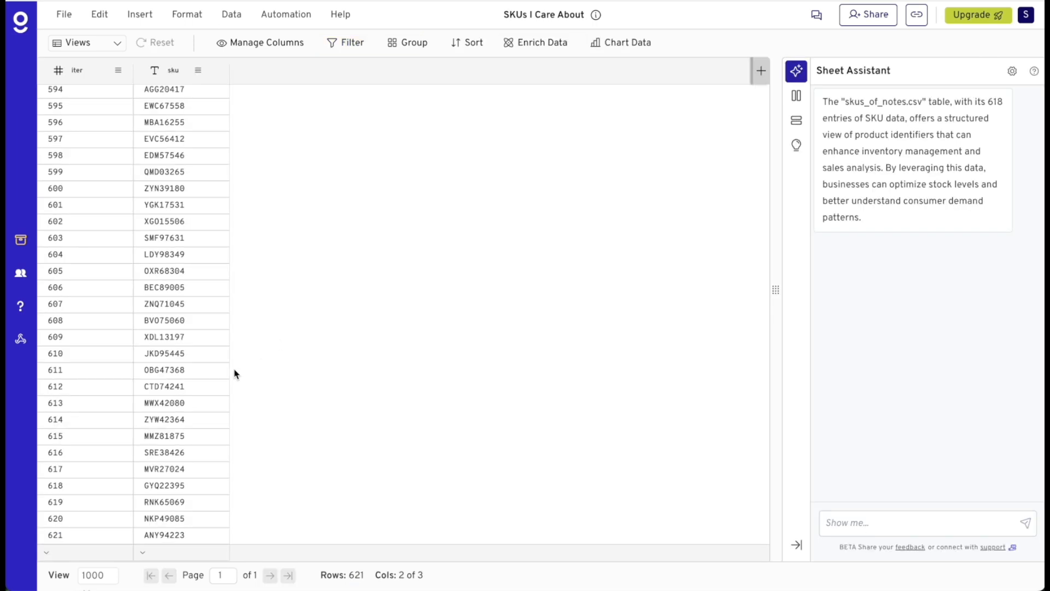
pyautogui.rightClick(181, 534)
pyautogui.moveTo(288, 441)
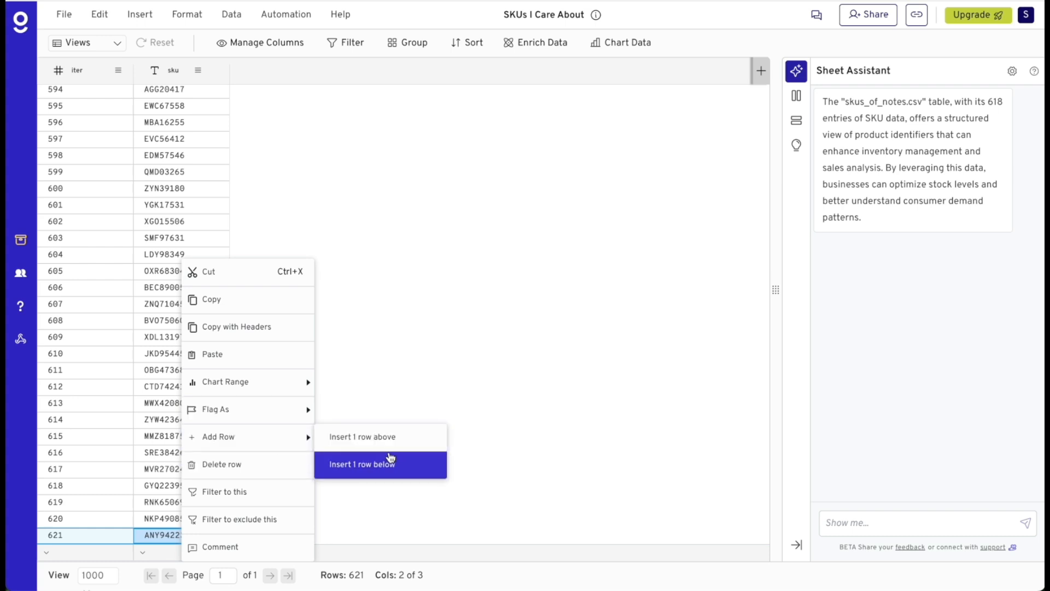
pyautogui.click(399, 436)
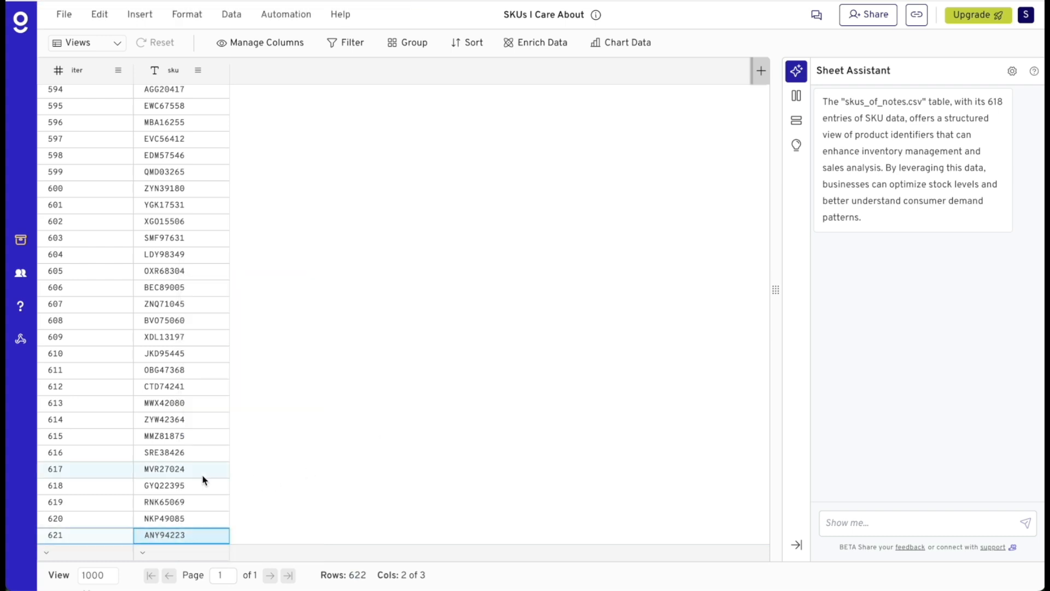
# - Fill the blank row above ANY94223 with iter 622 and sku DEF28601
pyautogui.doubleClick(110, 520)
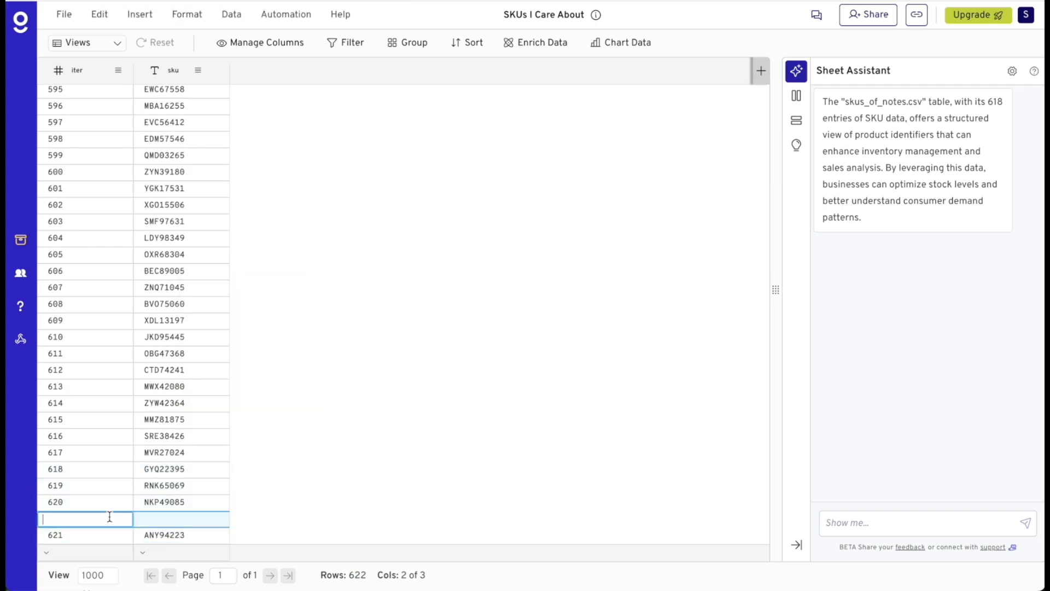
pyautogui.write('622')
pyautogui.press('Tab')
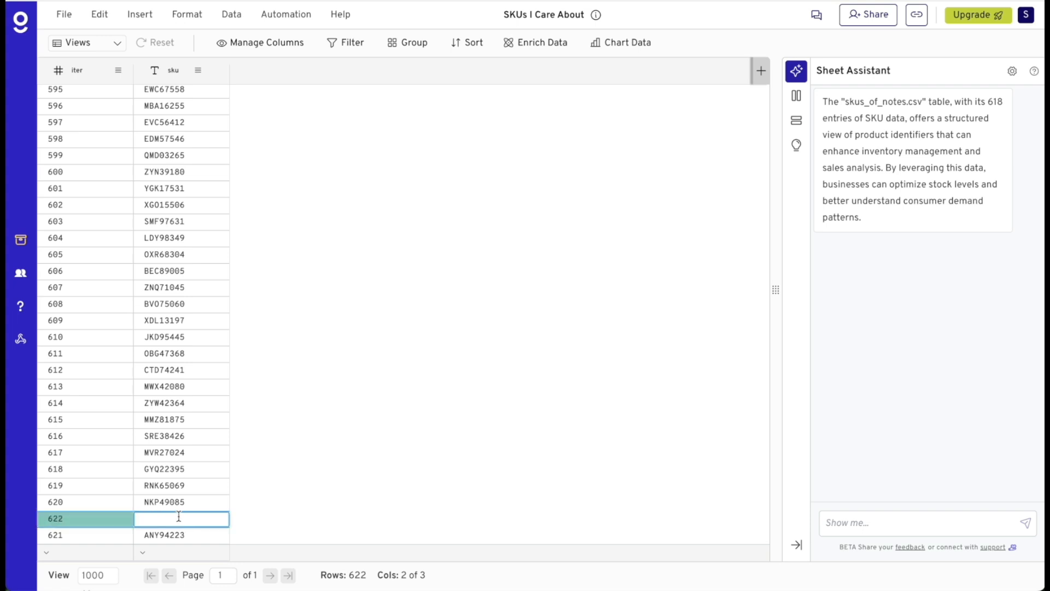
pyautogui.write('DEF28601')
pyautogui.press('Return')
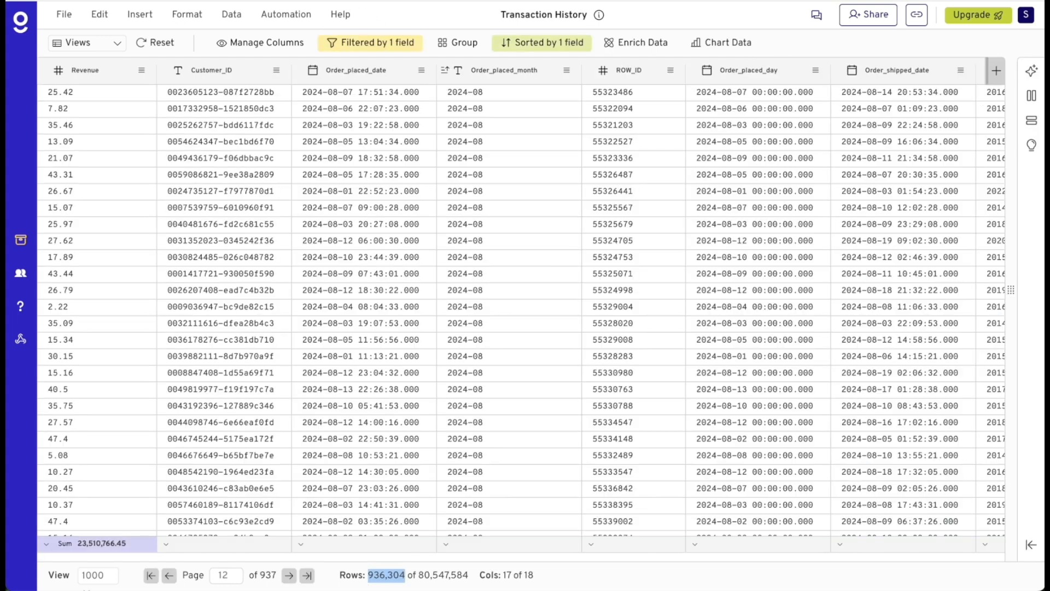
# - Reapply the existing SKU filter in the Transaction History sheet and check the filtered row count
pyautogui.click(387, 44)
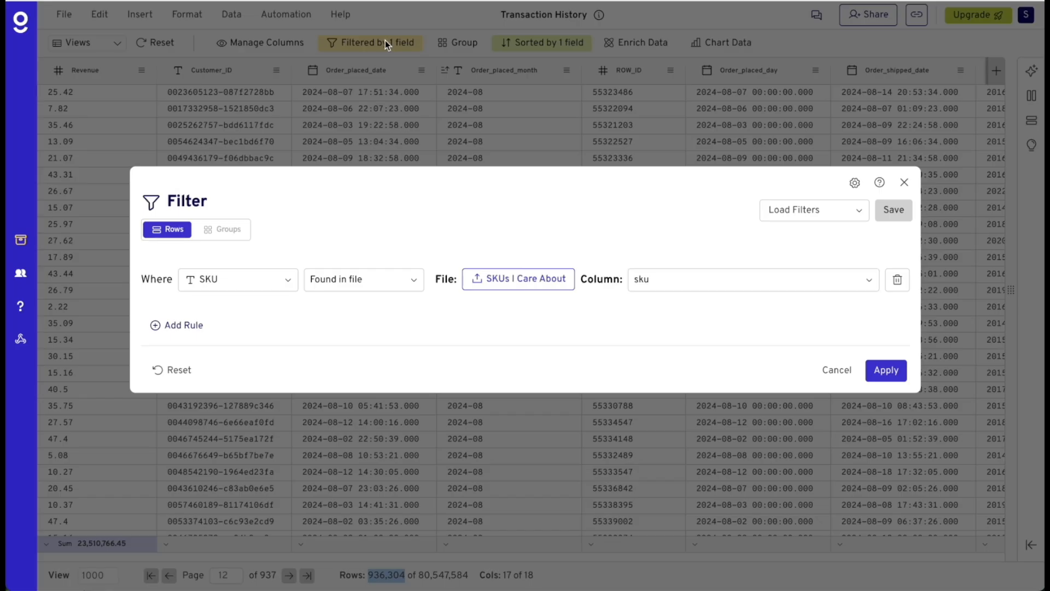
pyautogui.click(886, 370)
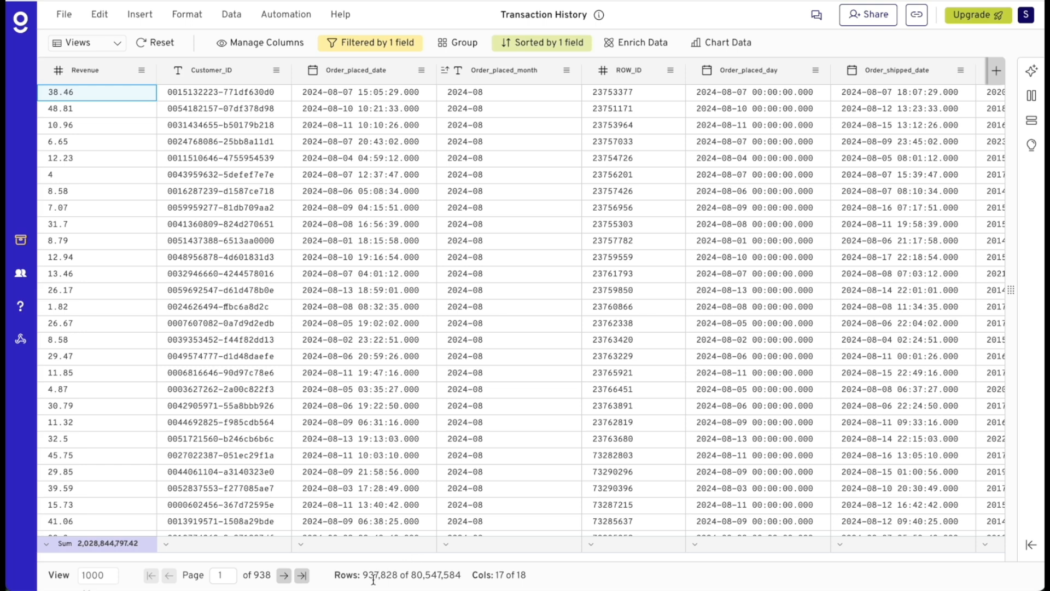
pyautogui.doubleClick(374, 575)
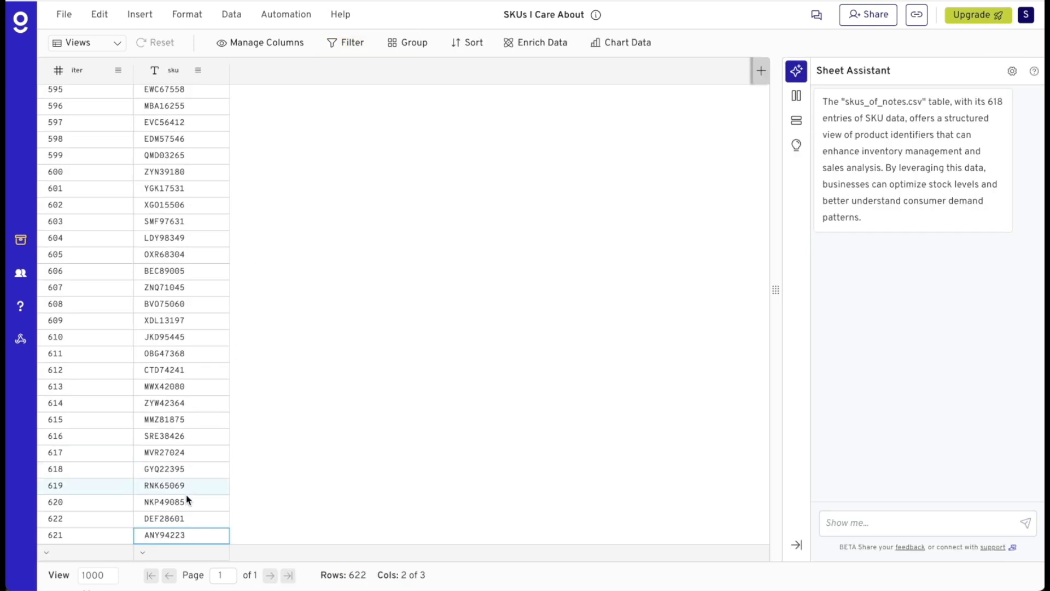
# - In the SKUs I Care About sheet, clear the sku values of the rows with iter 622, 620 and 619
pyautogui.doubleClick(202, 520)
pyautogui.press('BackSpace')
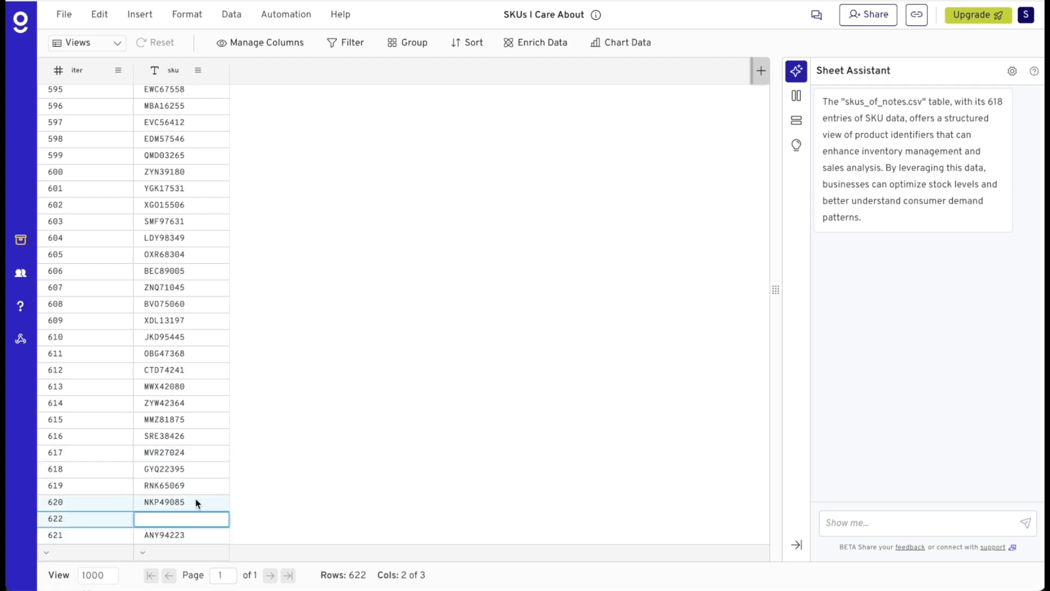
pyautogui.doubleClick(196, 500)
pyautogui.press('BackSpace')
pyautogui.doubleClick(206, 485)
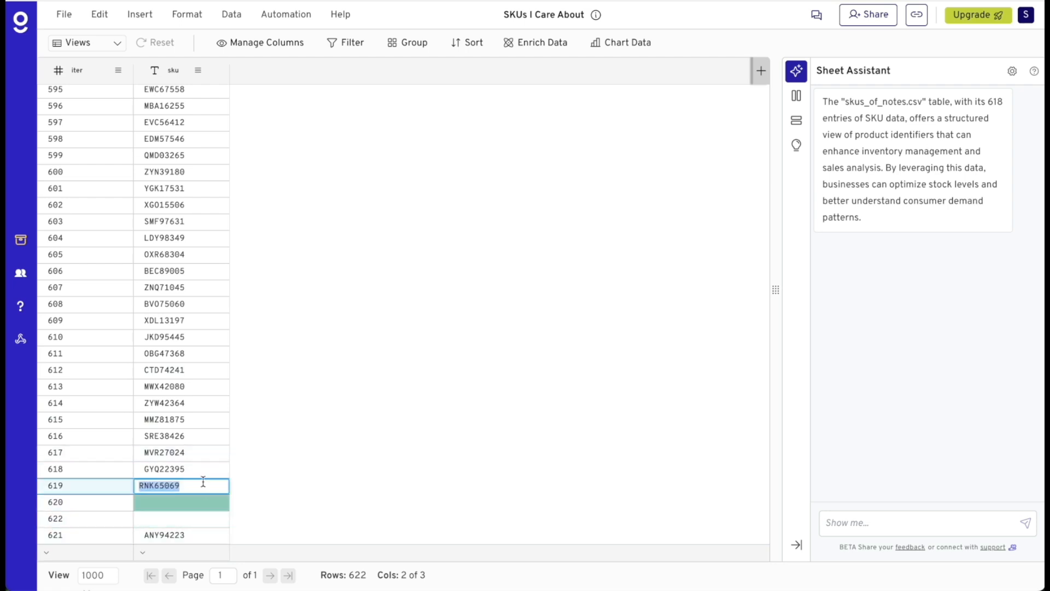
pyautogui.press('BackSpace')
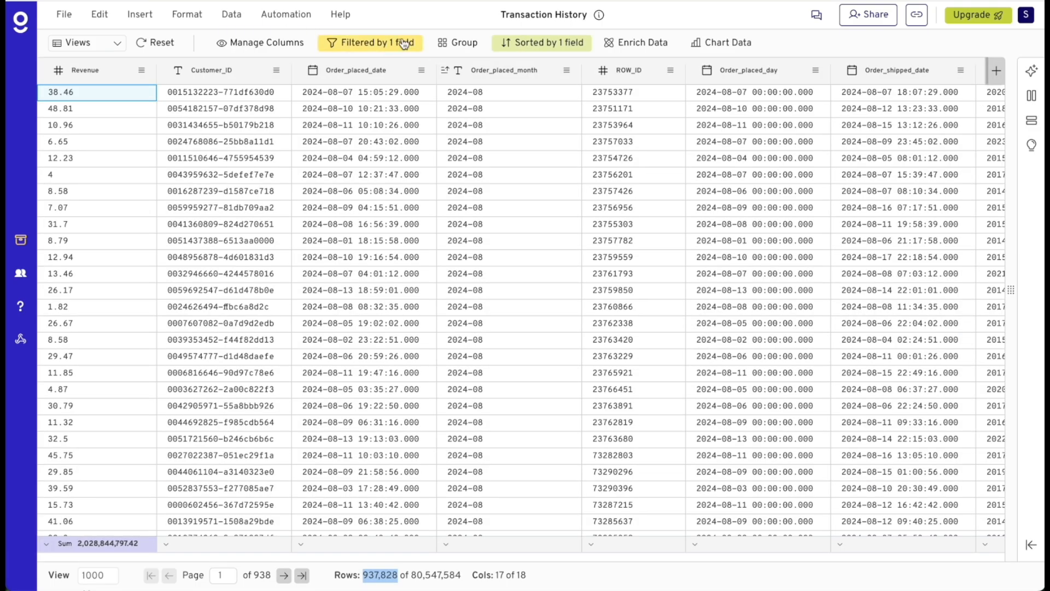
# - Reapply the Transaction History filter against the SKUs I Care About file to reflect the cleared SKUs
pyautogui.click(402, 43)
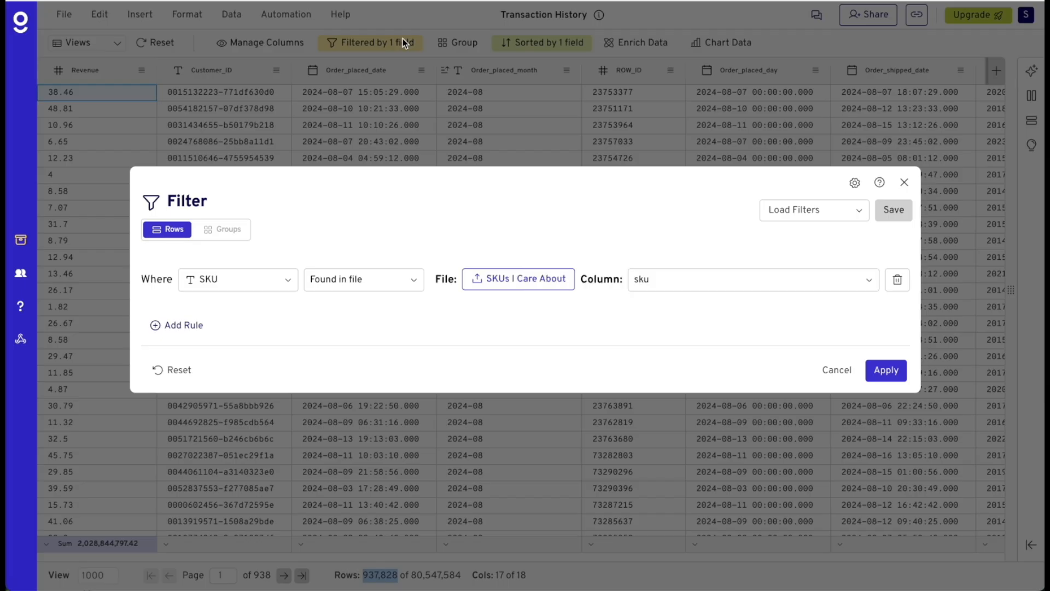
pyautogui.click(882, 371)
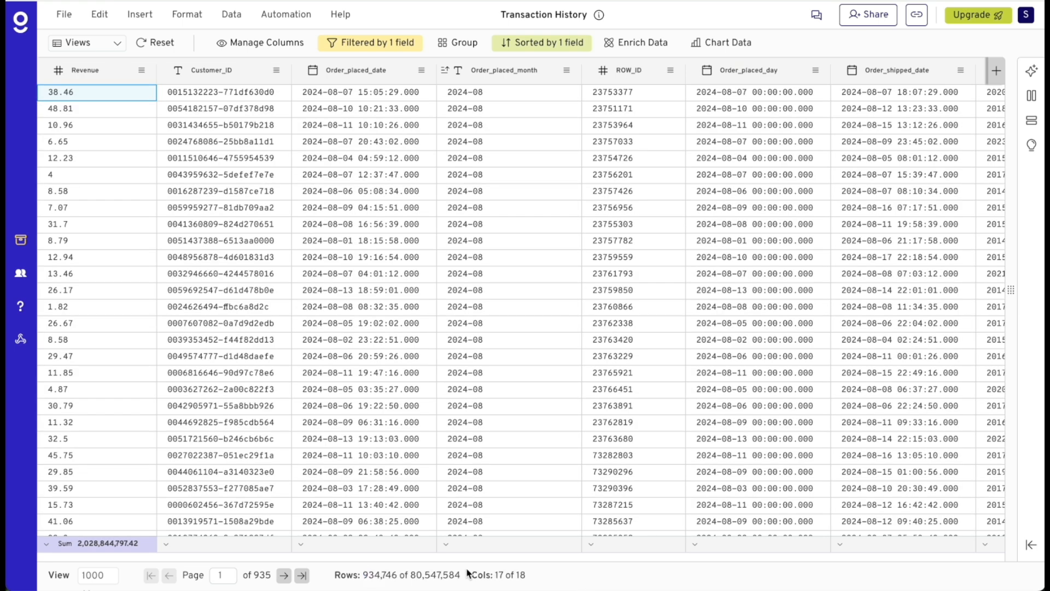
# - Switch the Transaction History SKU filter to Not found in file against SKUs I Care About, and check the filtered row count and SKU values
pyautogui.doubleClick(382, 574)
pyautogui.click(408, 575)
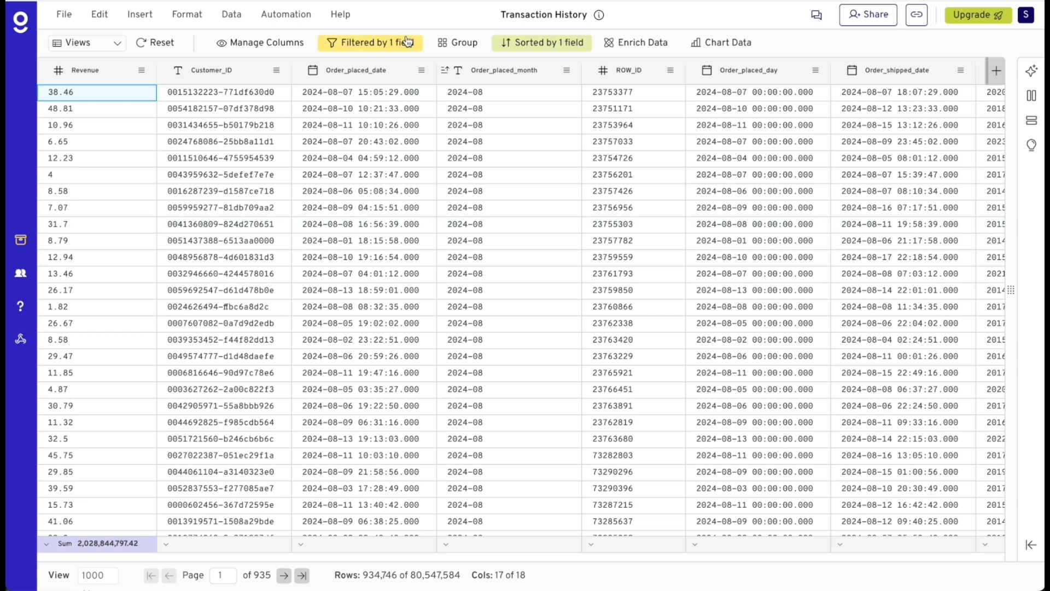
pyautogui.click(385, 44)
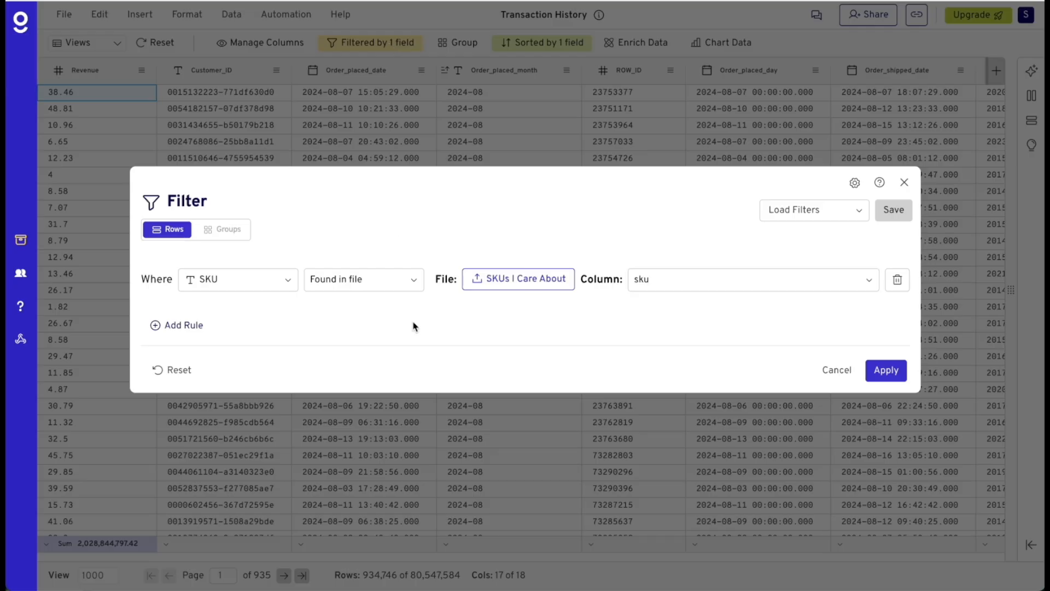
pyautogui.click(390, 285)
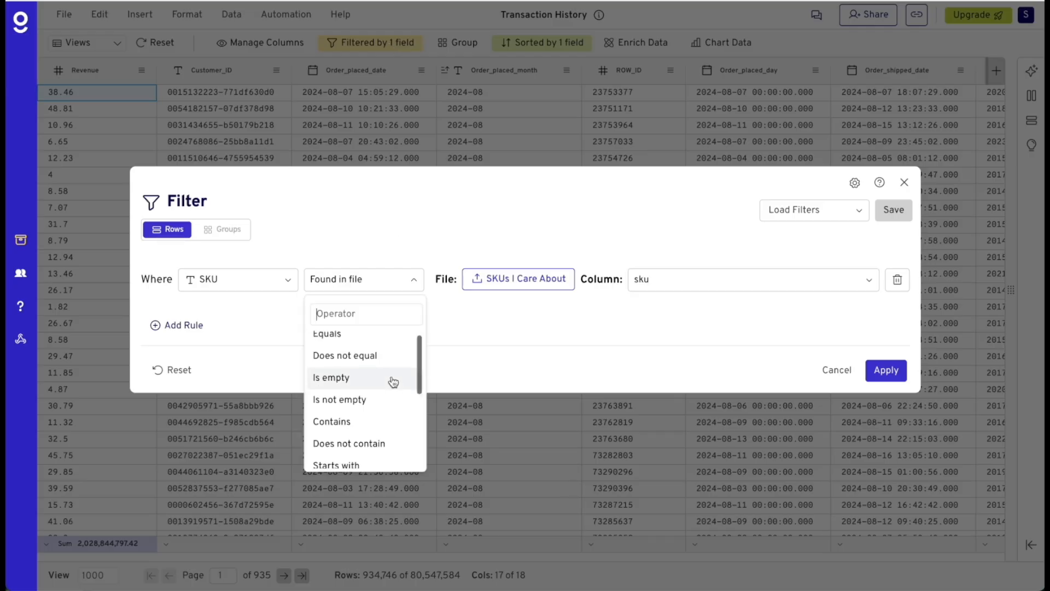
pyautogui.scroll(-5, 393, 382)
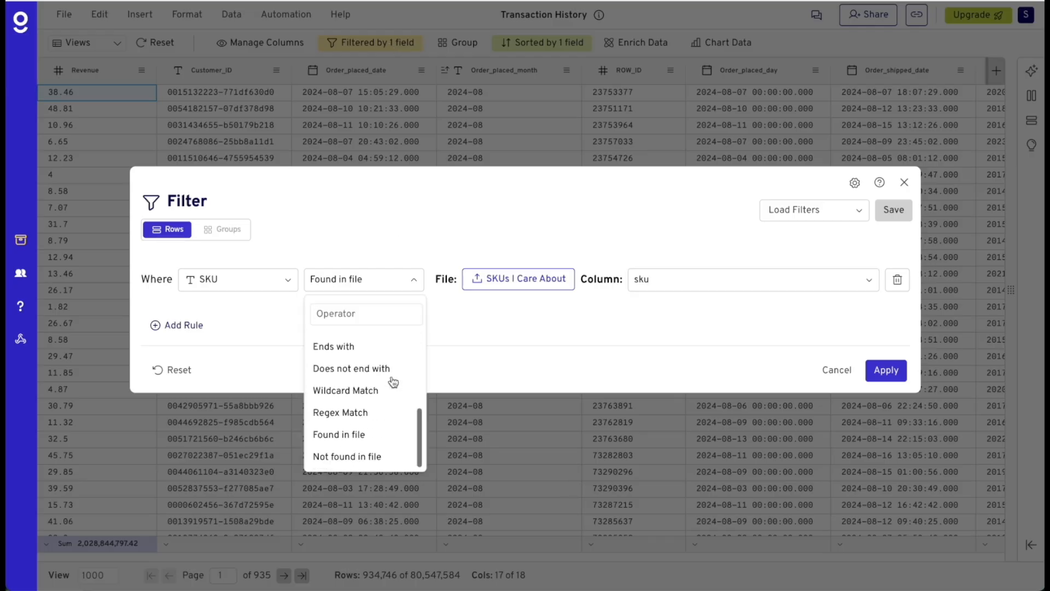
pyautogui.click(382, 457)
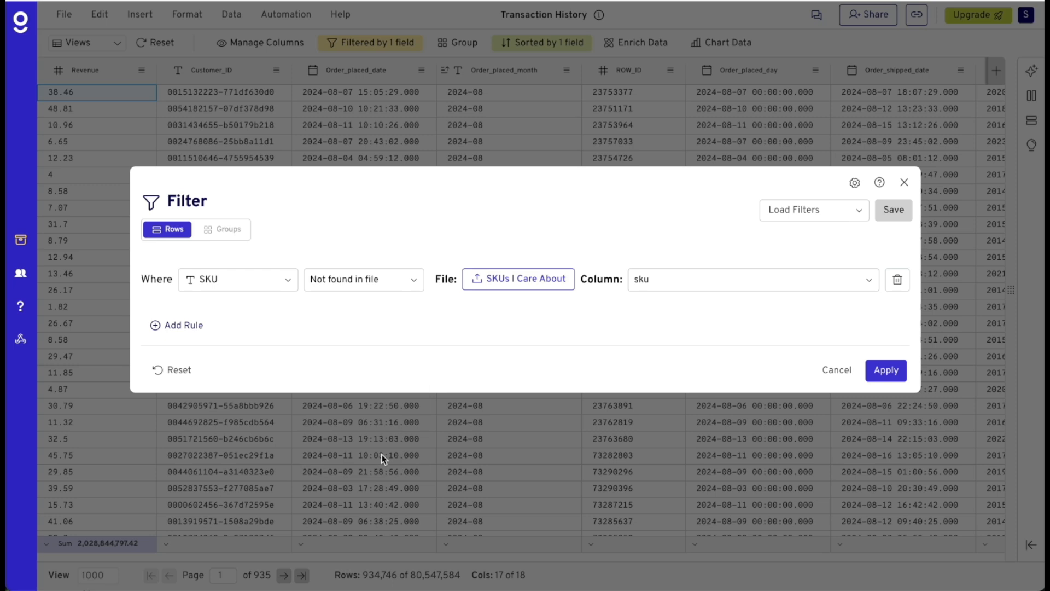
pyautogui.click(886, 370)
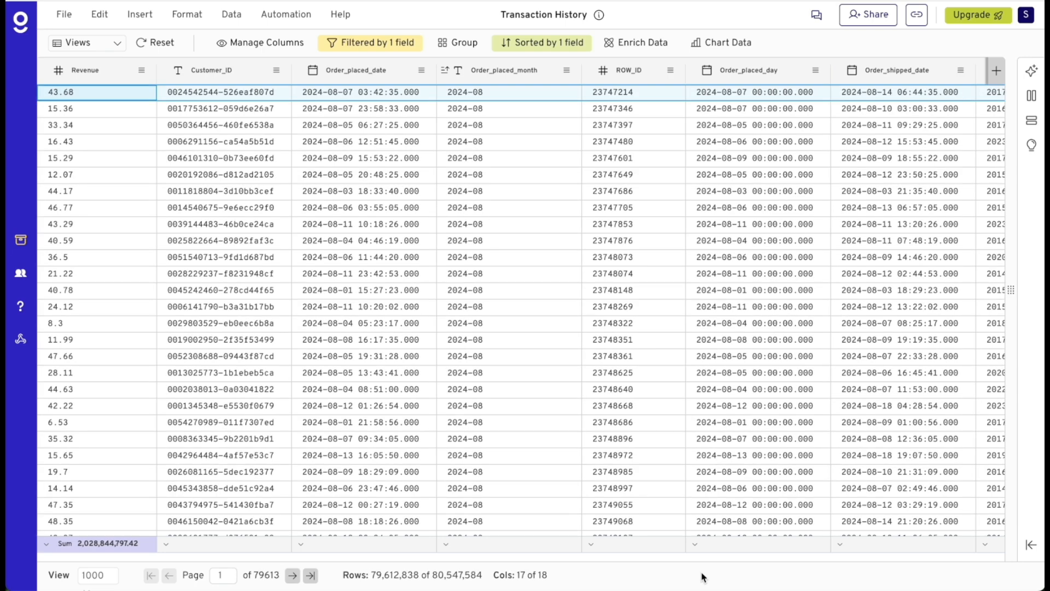
pyautogui.doubleClick(395, 575)
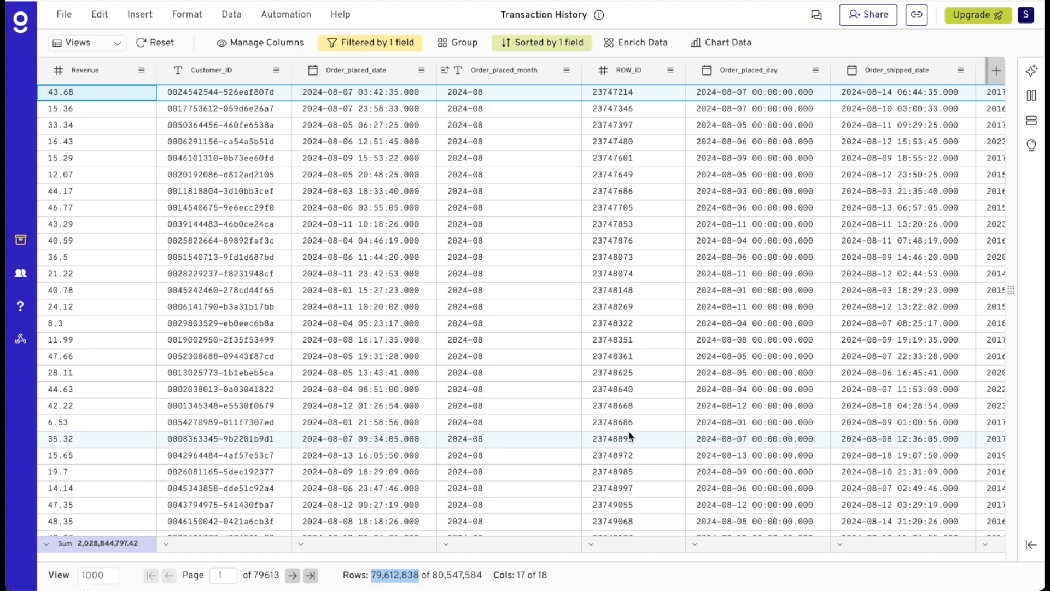
pyautogui.hscroll(15, 628, 436)
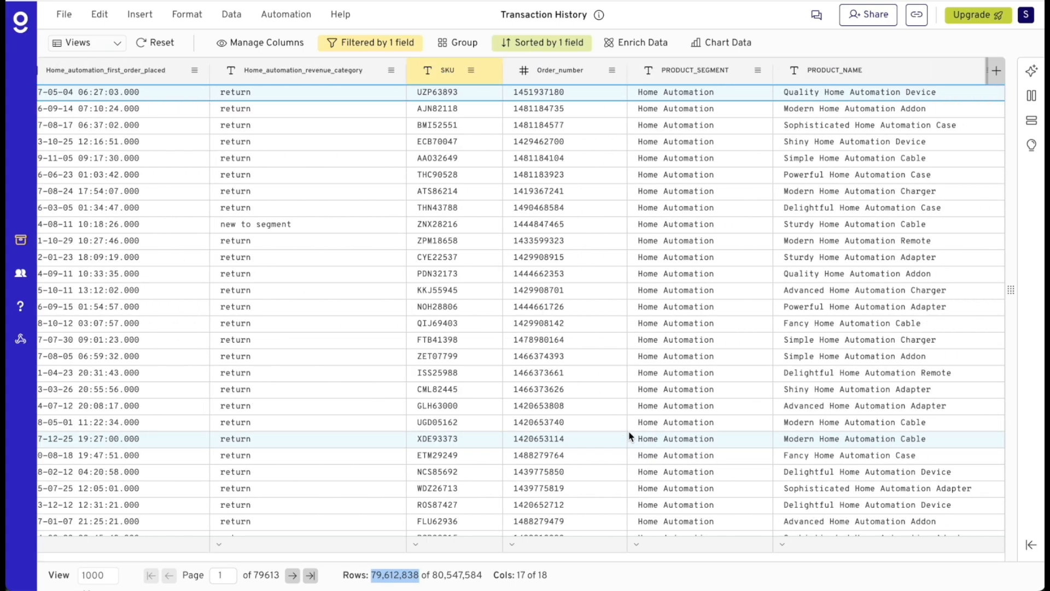
pyautogui.hscroll(-15, 629, 436)
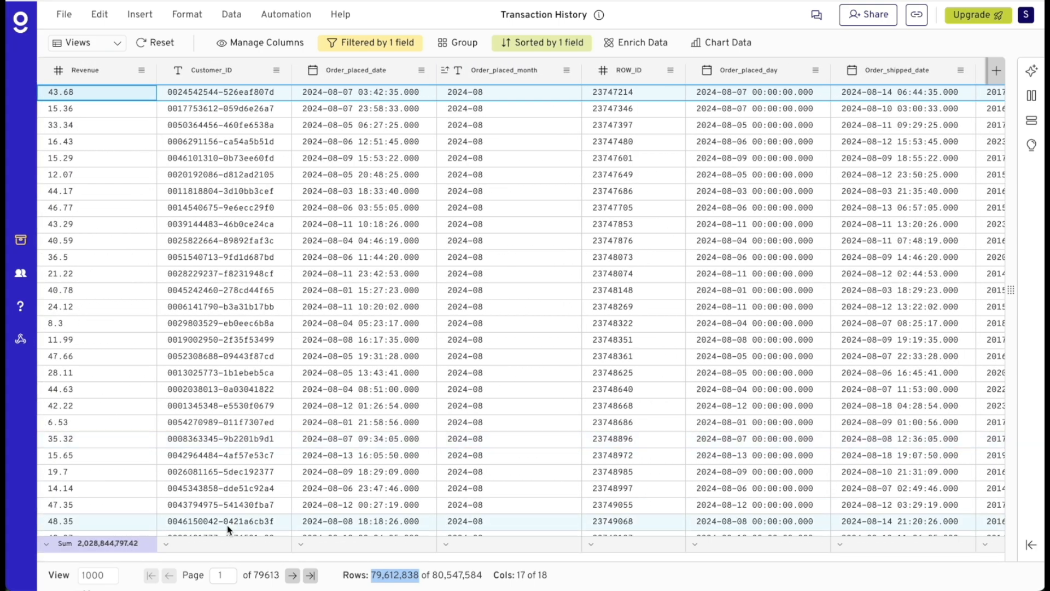